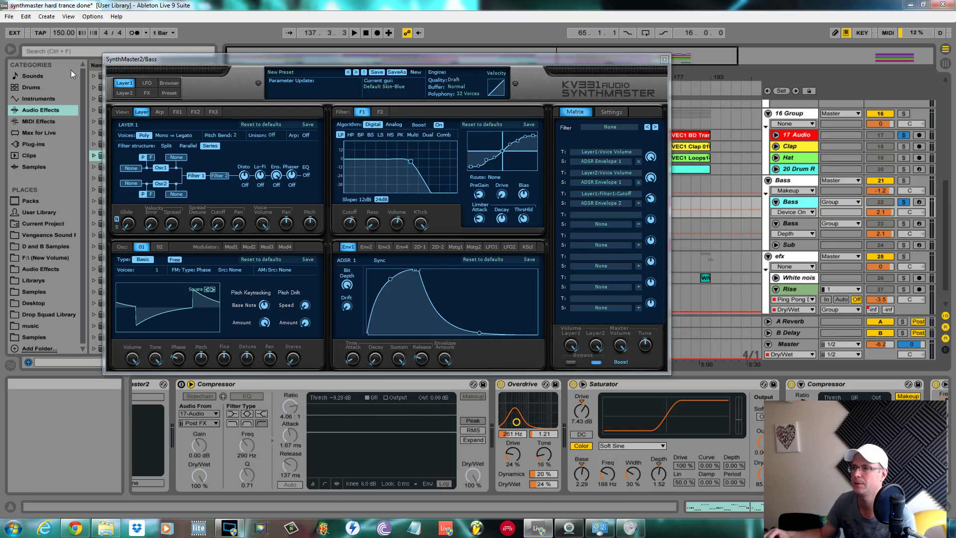
Step: Position the SynthMaster window, then start a fresh initialised patch
{"action": "left_click_drag", "start_coordinate": [412, 66], "coordinate": [465, 71]}
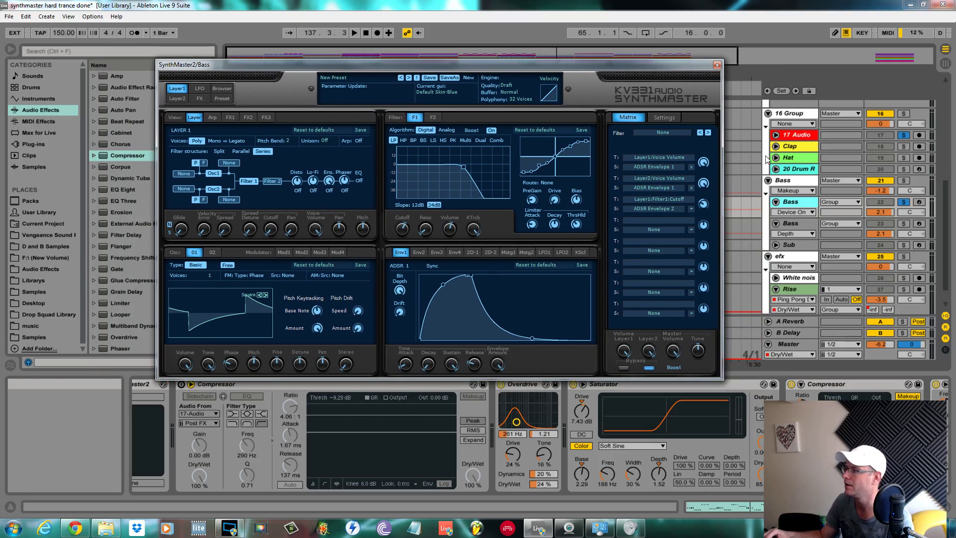
{"action": "left_click_drag", "start_coordinate": [606, 65], "coordinate": [588, 60]}
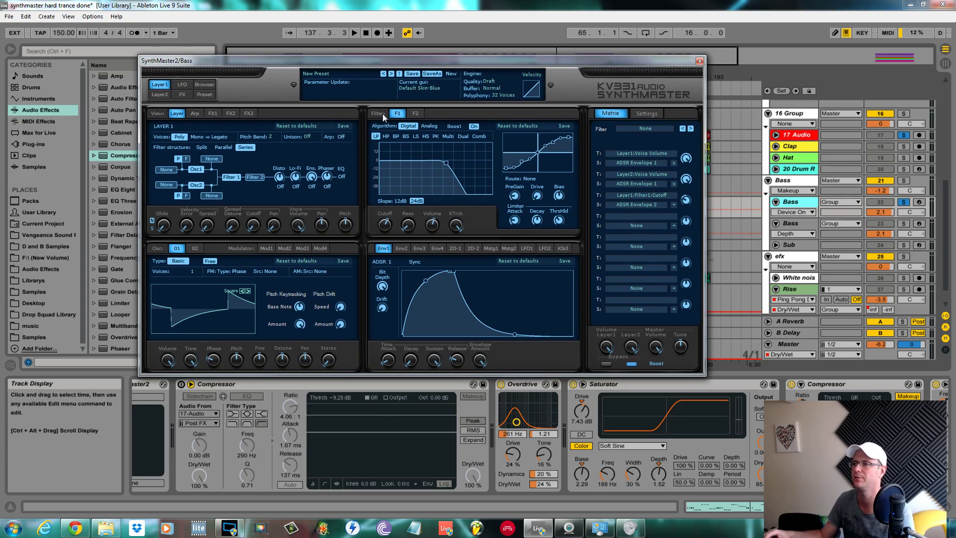
{"action": "left_click_drag", "start_coordinate": [403, 60], "coordinate": [400, 49]}
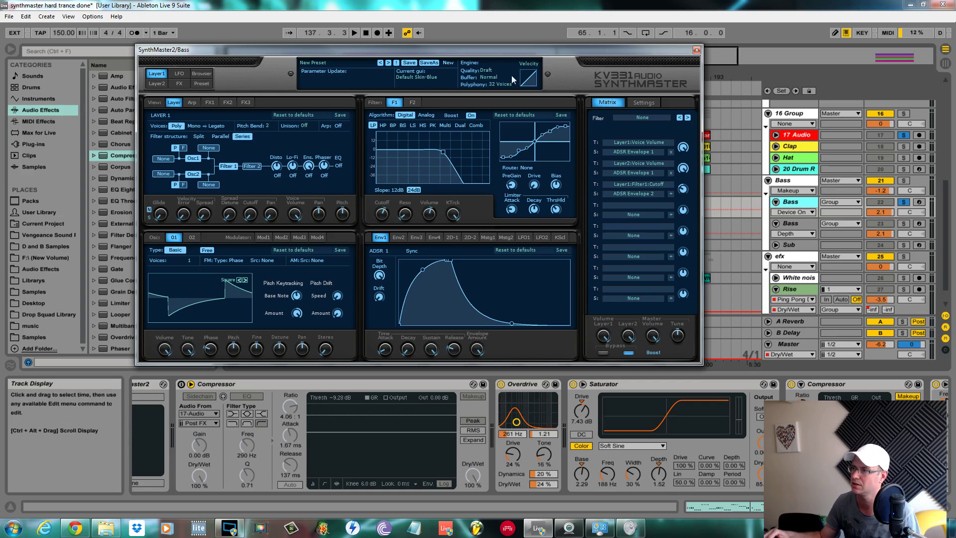
{"action": "key", "text": "space"}
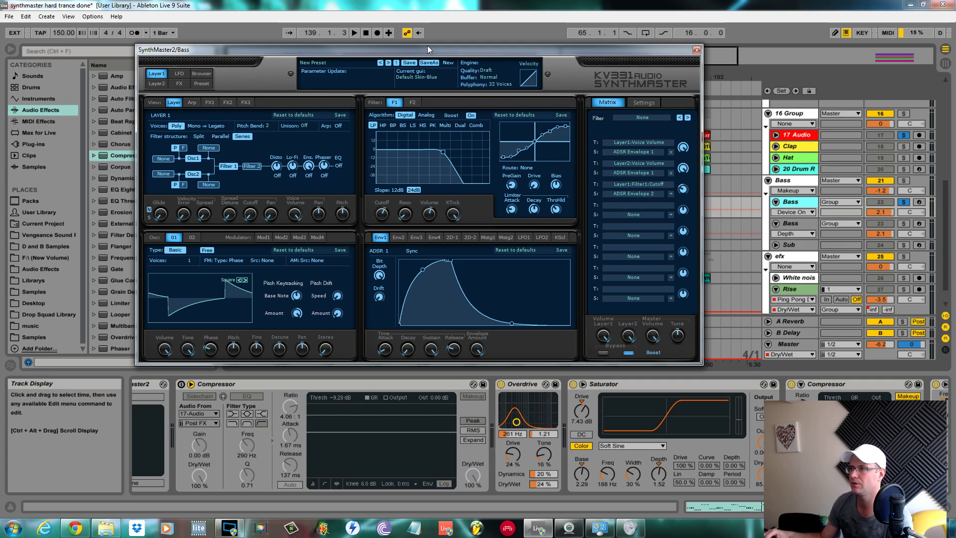
{"action": "left_click_drag", "start_coordinate": [427, 49], "coordinate": [437, 50]}
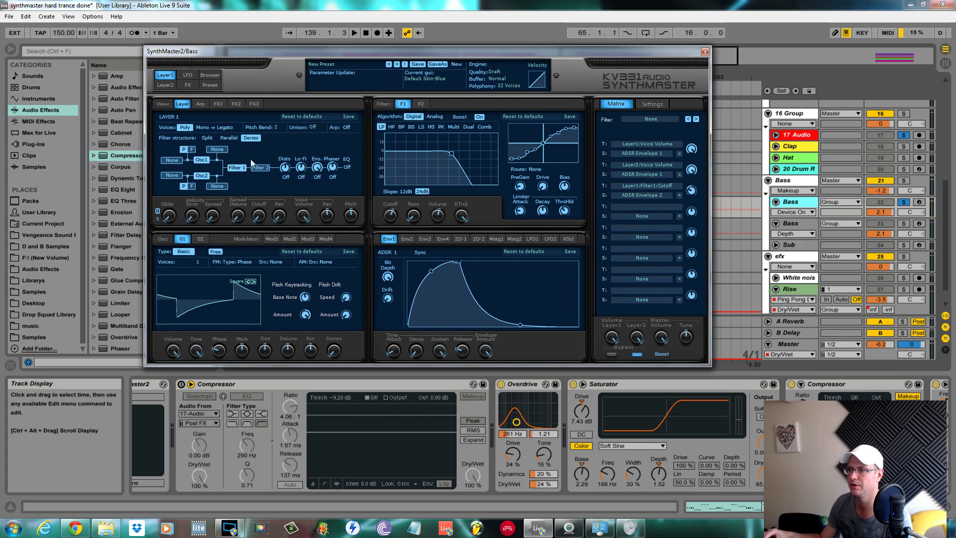
{"action": "left_click", "coordinate": [455, 64]}
{"action": "left_click", "coordinate": [482, 80]}
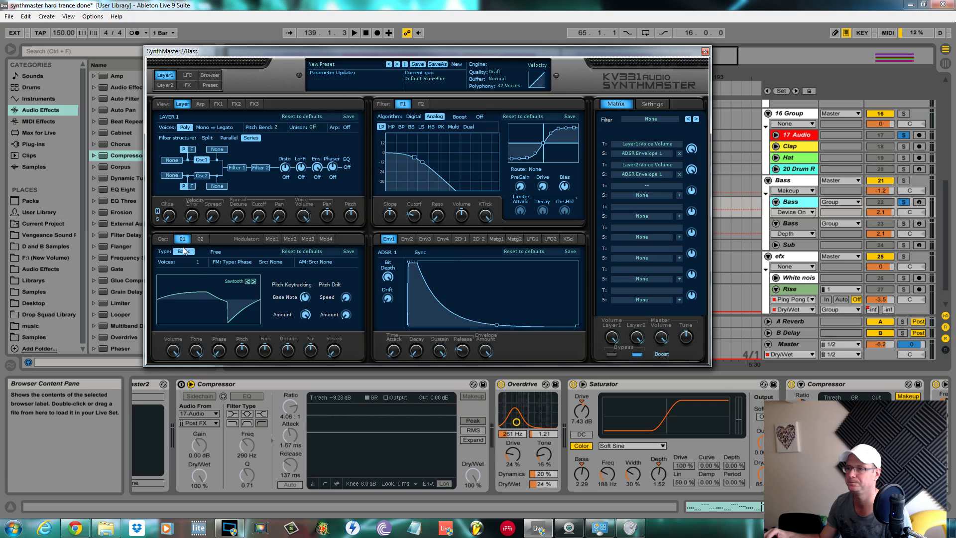
Step: Set oscillator 1 to a square wave with phase at 95 degrees, then audition it
{"action": "scroll", "coordinate": [226, 286], "scroll_direction": "up", "scroll_amount": 1}
{"action": "left_click", "coordinate": [237, 282]}
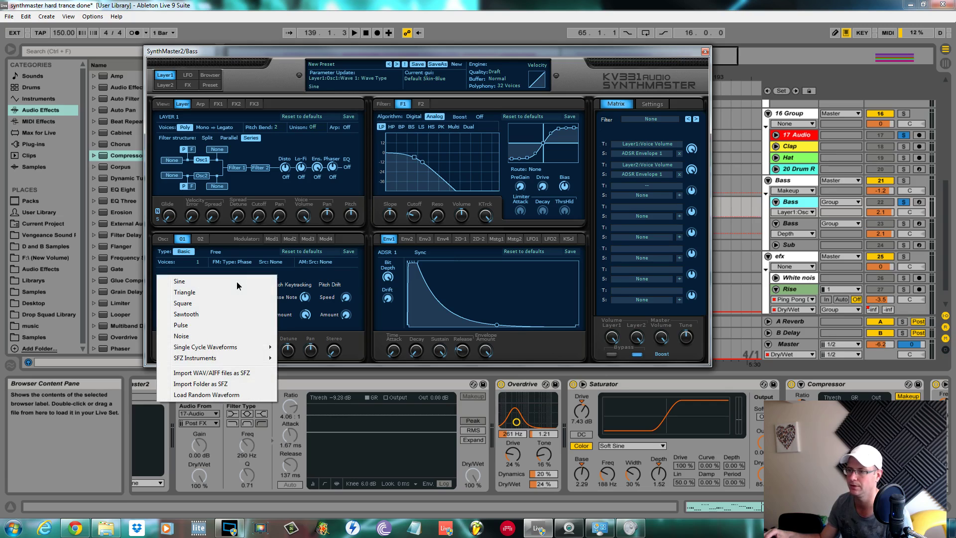
{"action": "left_click", "coordinate": [199, 301]}
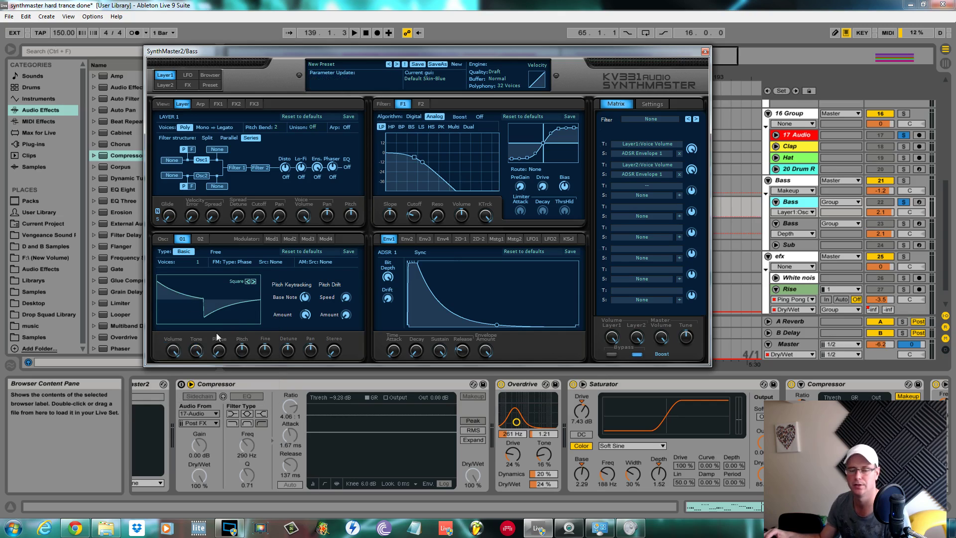
{"action": "left_click_drag", "start_coordinate": [218, 354], "coordinate": [222, 320]}
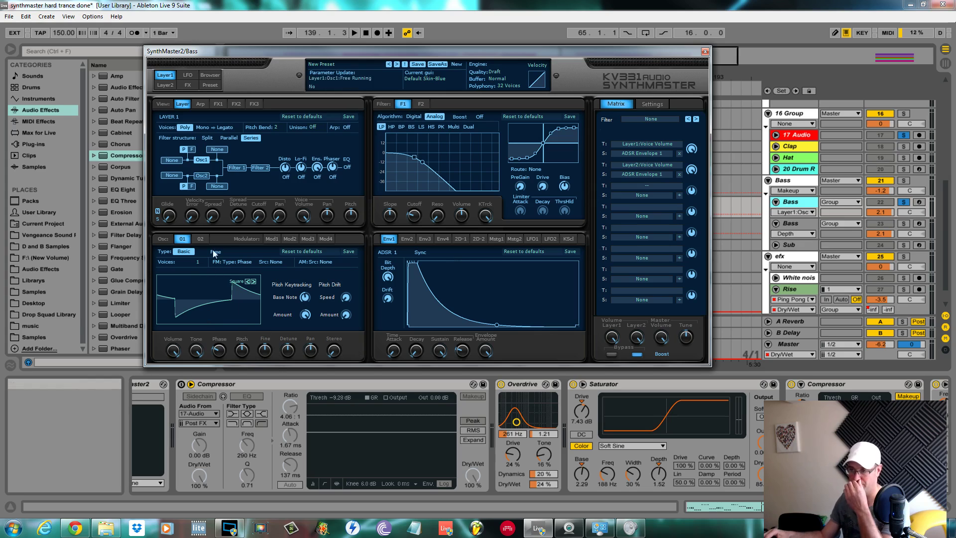
{"action": "key", "text": "space"}
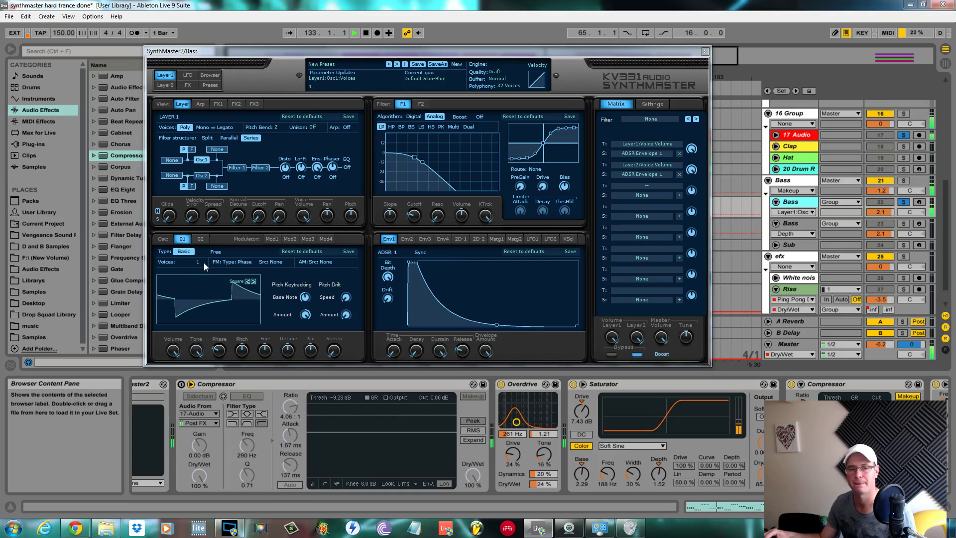
{"action": "key", "text": "space"}
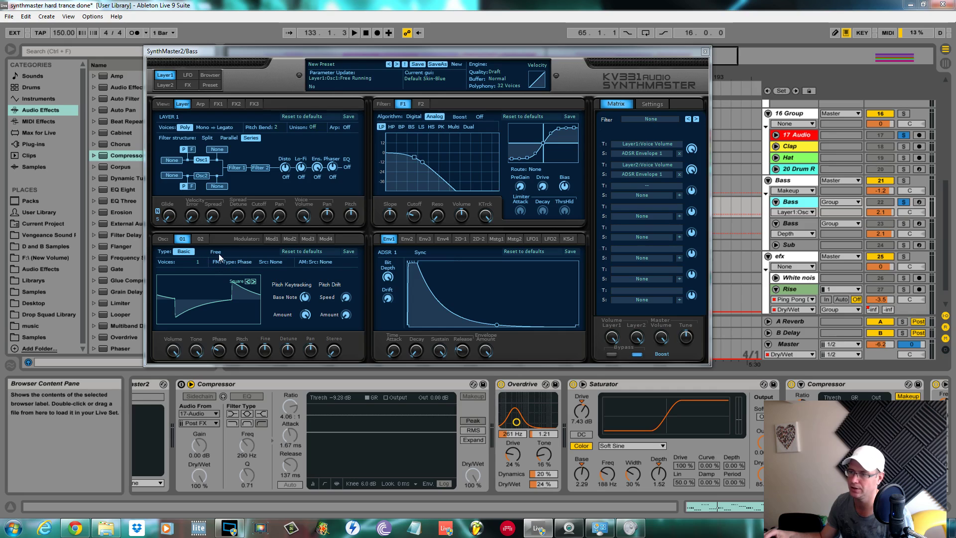
Step: Lower oscillator 2's tone to +51.3, reduce its volume and audition the result
{"action": "left_click", "coordinate": [201, 239]}
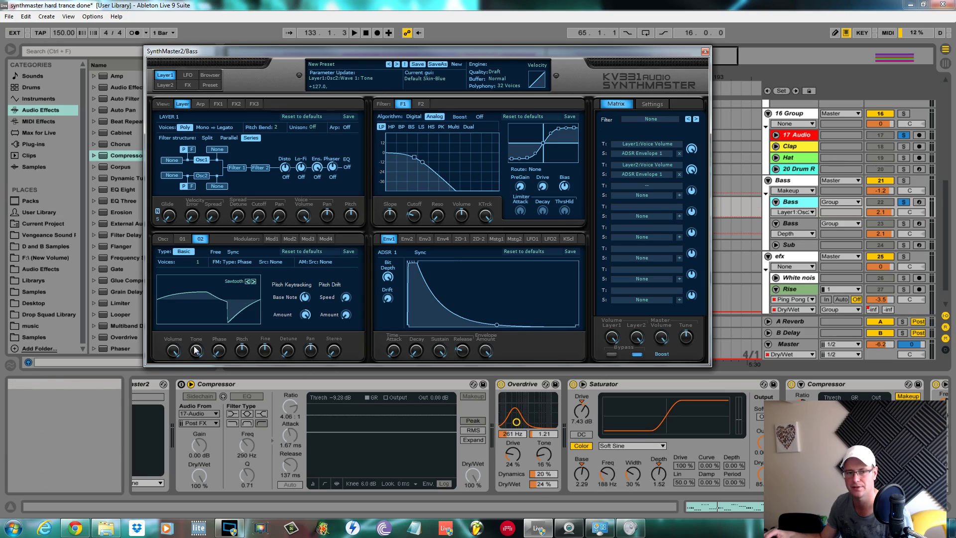
{"action": "left_click_drag", "start_coordinate": [194, 360], "coordinate": [200, 429]}
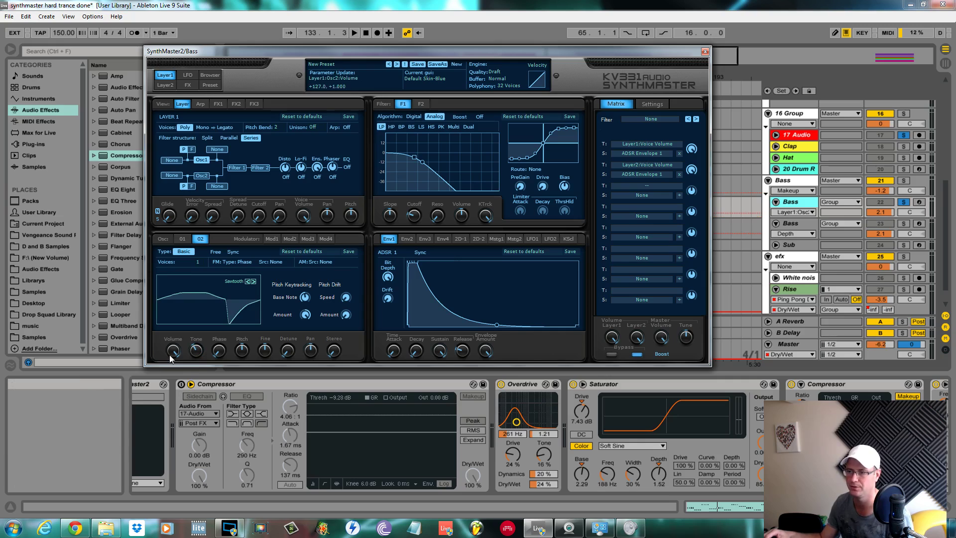
{"action": "left_click_drag", "start_coordinate": [174, 355], "coordinate": [173, 398]}
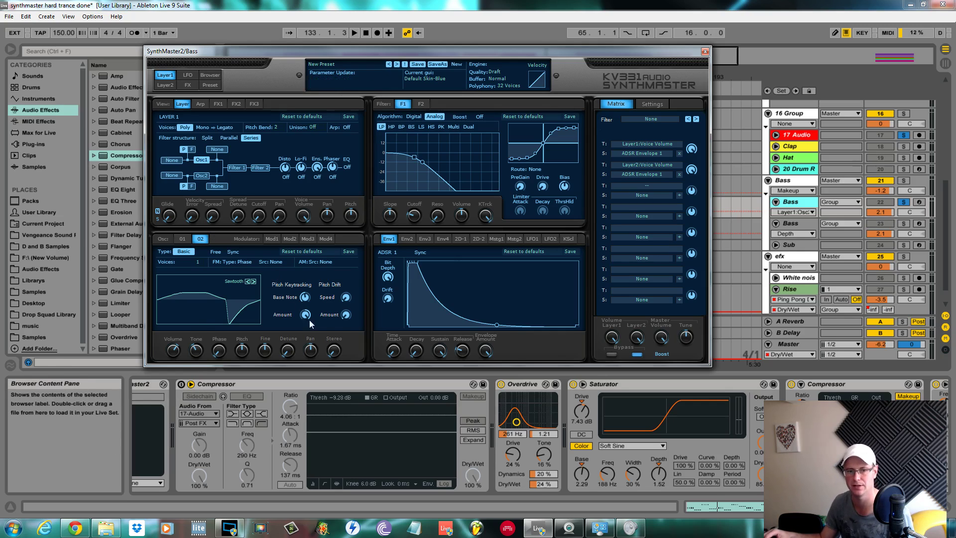
{"action": "key", "text": "space"}
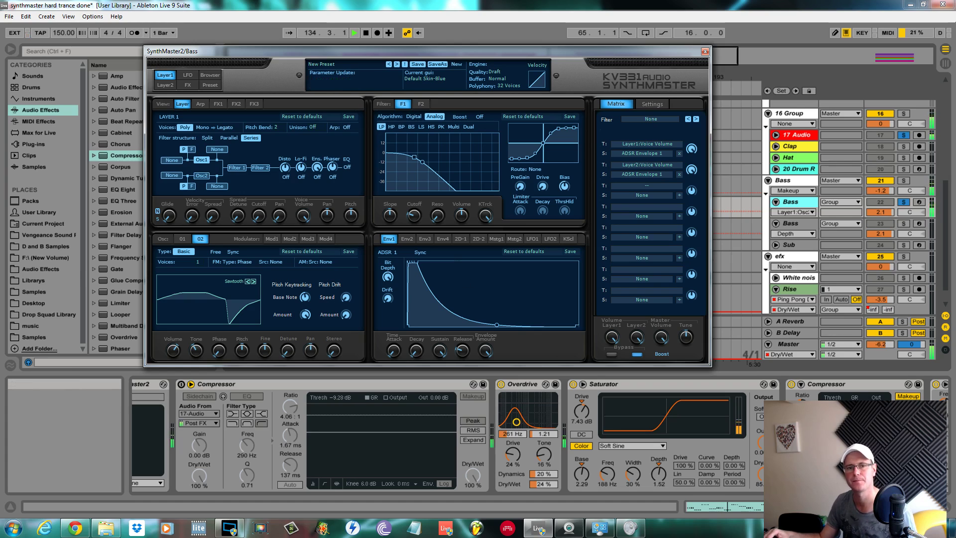
{"action": "key", "text": "space"}
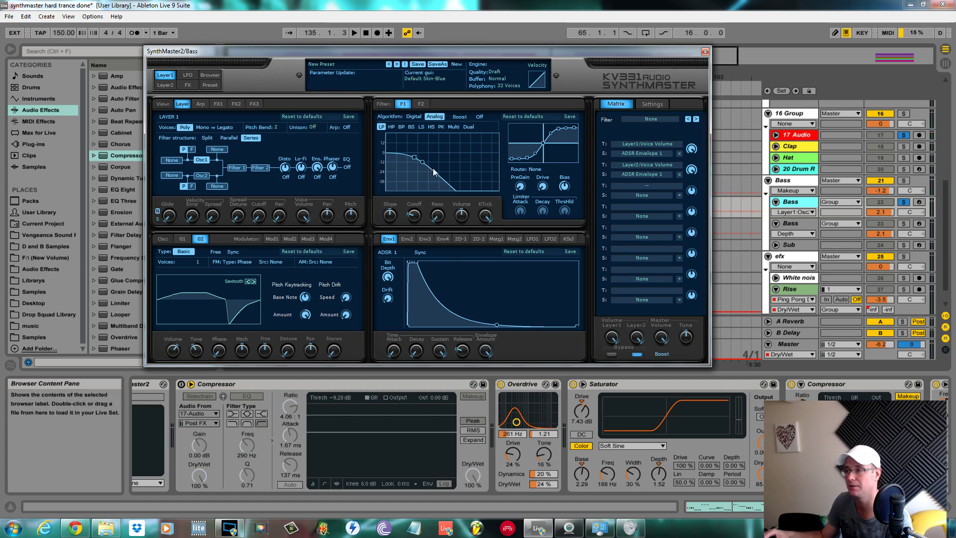
{"action": "left_click", "coordinate": [187, 84]}
{"action": "left_click", "coordinate": [164, 74]}
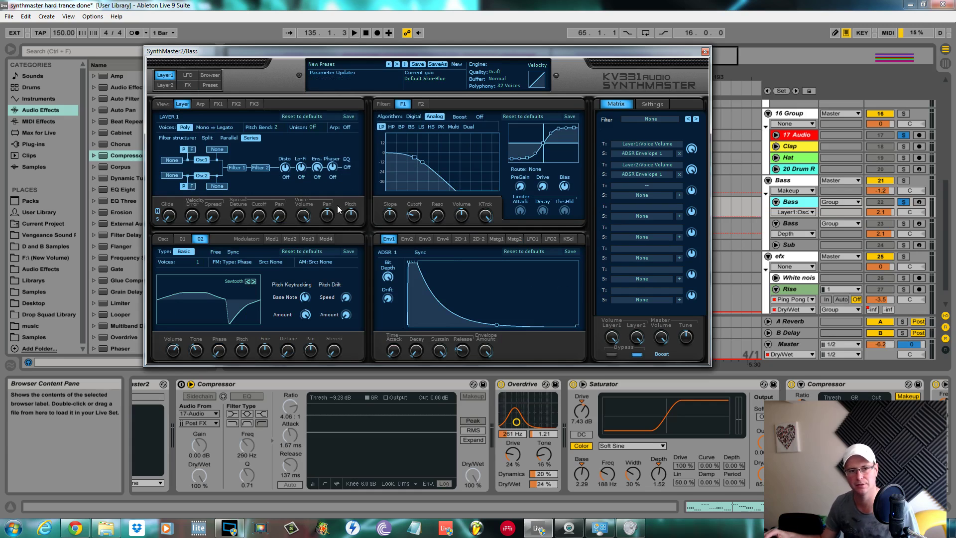
{"action": "key", "text": "space"}
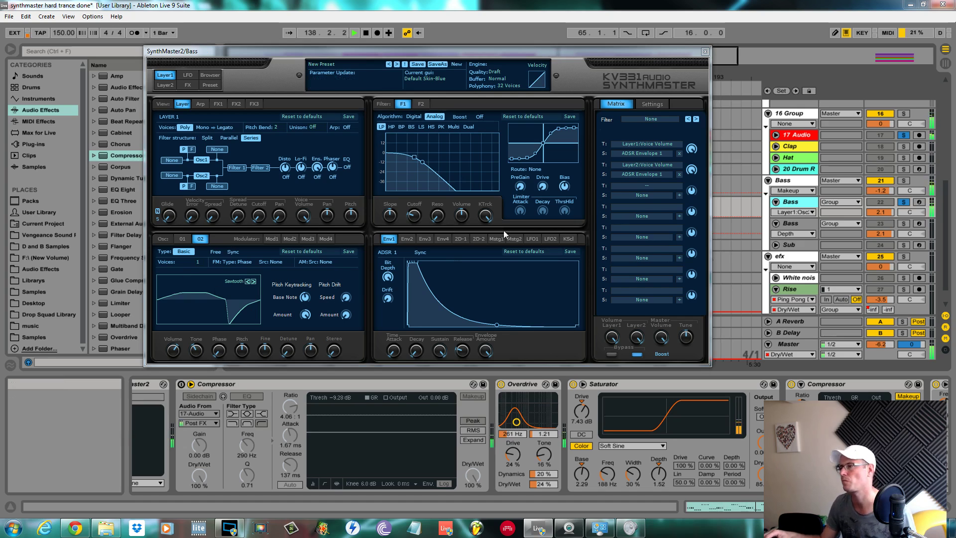
{"action": "key", "text": "space"}
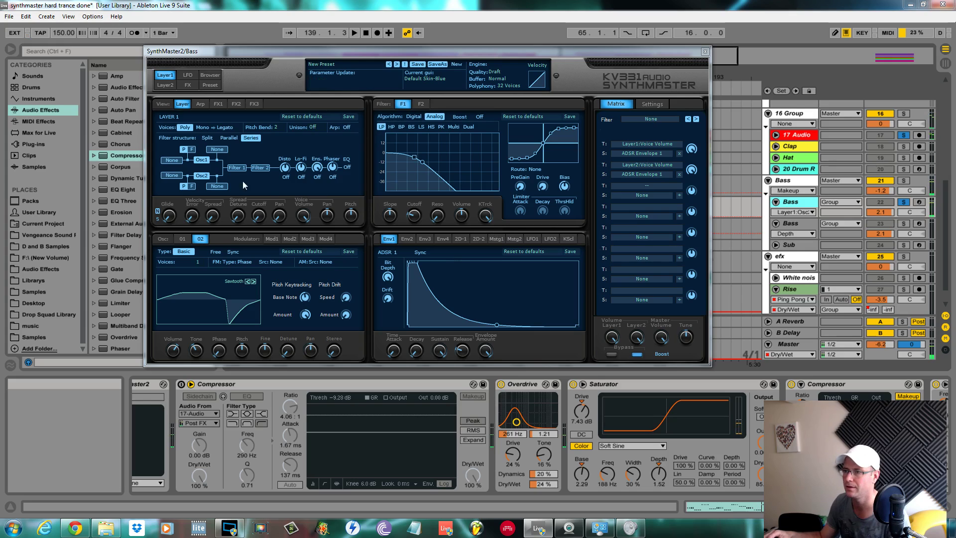
Step: Enable filter Boost with the Digital algorithm and 24dB slope, cutoff raised to about 787 Hz
{"action": "left_click", "coordinate": [480, 117]}
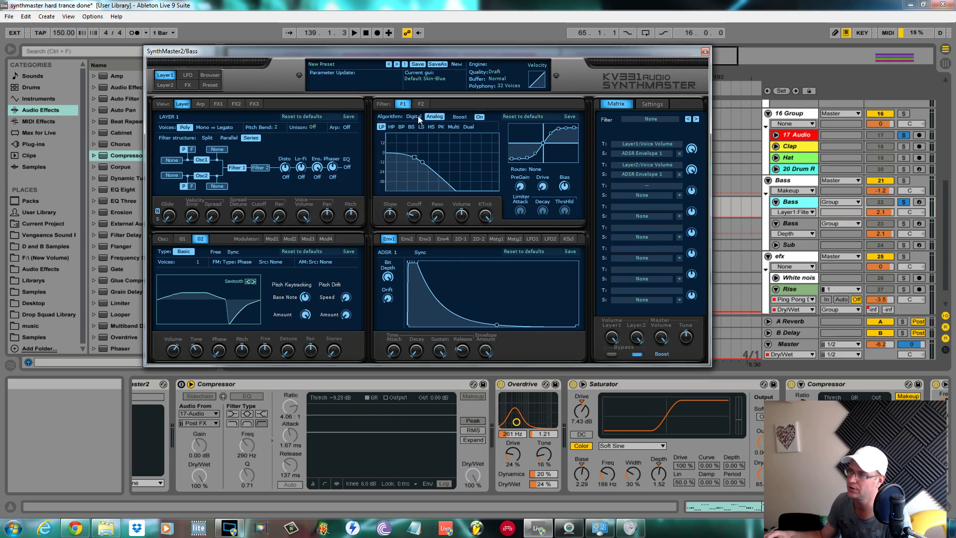
{"action": "left_click", "coordinate": [415, 116]}
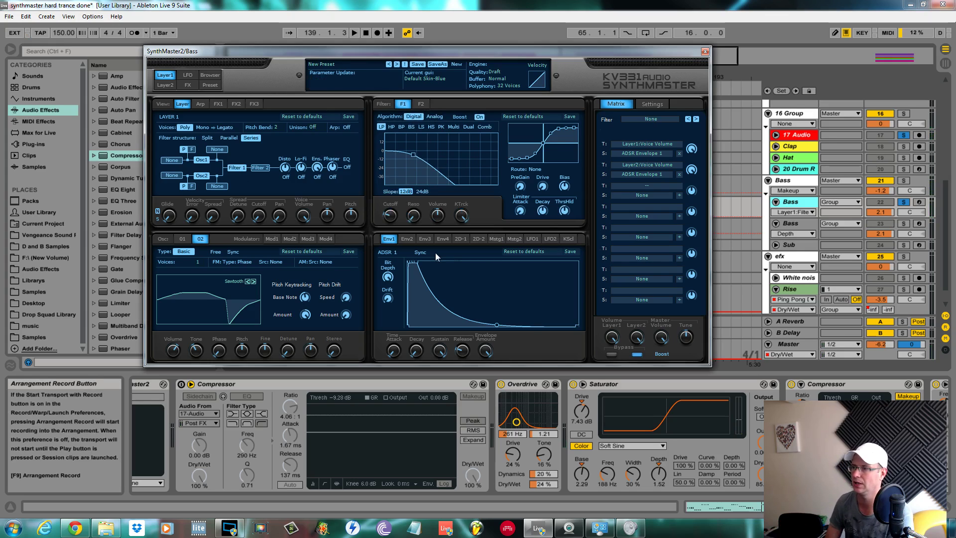
{"action": "left_click", "coordinate": [420, 192]}
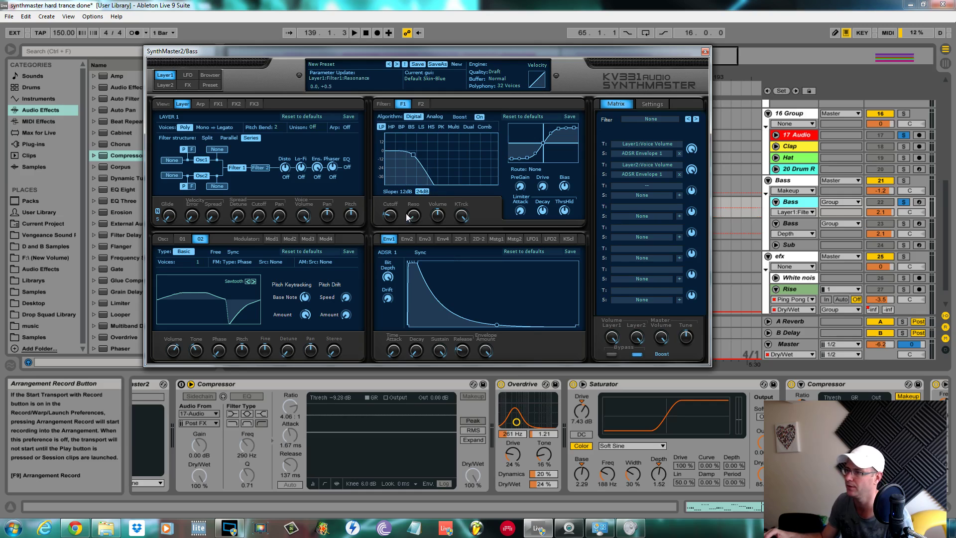
{"action": "left_click_drag", "start_coordinate": [390, 215], "coordinate": [390, 177]}
{"action": "key", "text": "space"}
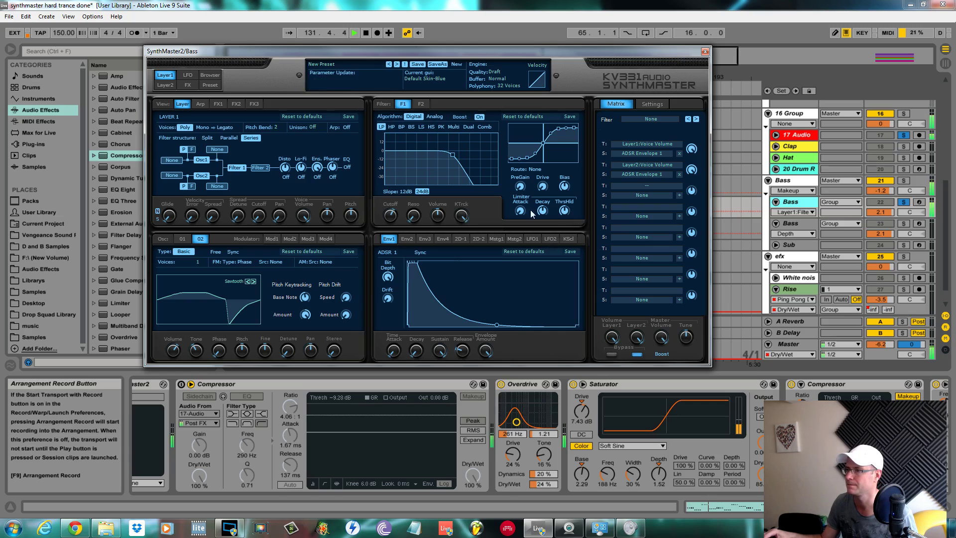
Step: Sweep the filter cutoff down to about 52 Hz and back up while listening
{"action": "left_click", "coordinate": [409, 215]}
{"action": "mouse_move", "coordinate": [390, 215]}
{"action": "left_mouse_down"}
{"action": "mouse_move", "coordinate": [386, 265]}
{"action": "mouse_move", "coordinate": [400, 283]}
{"action": "mouse_move", "coordinate": [408, 220]}
{"action": "left_mouse_up"}
{"action": "left_click", "coordinate": [408, 220]}
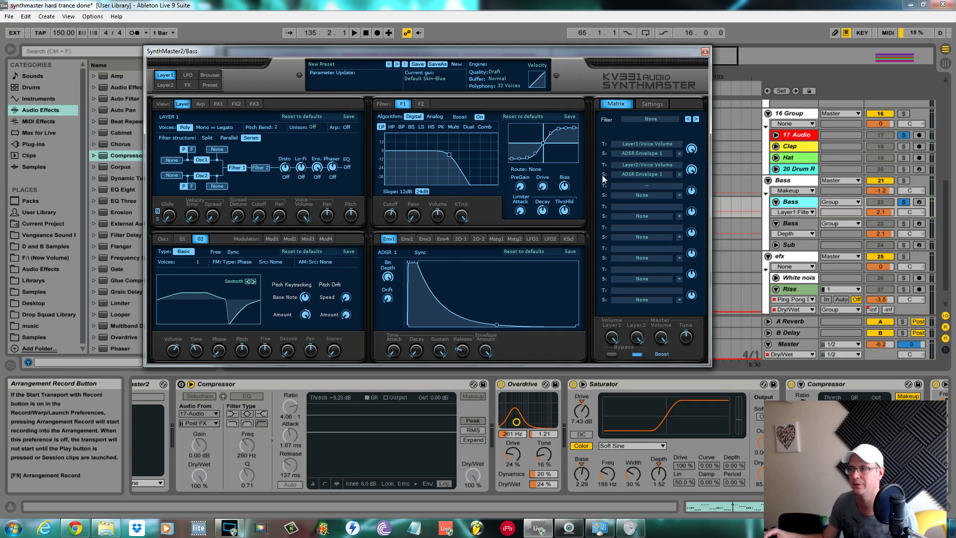
Step: Set the playback start to 129.1.1 and bring up envelope 2's settings
{"action": "left_click", "coordinate": [718, 172]}
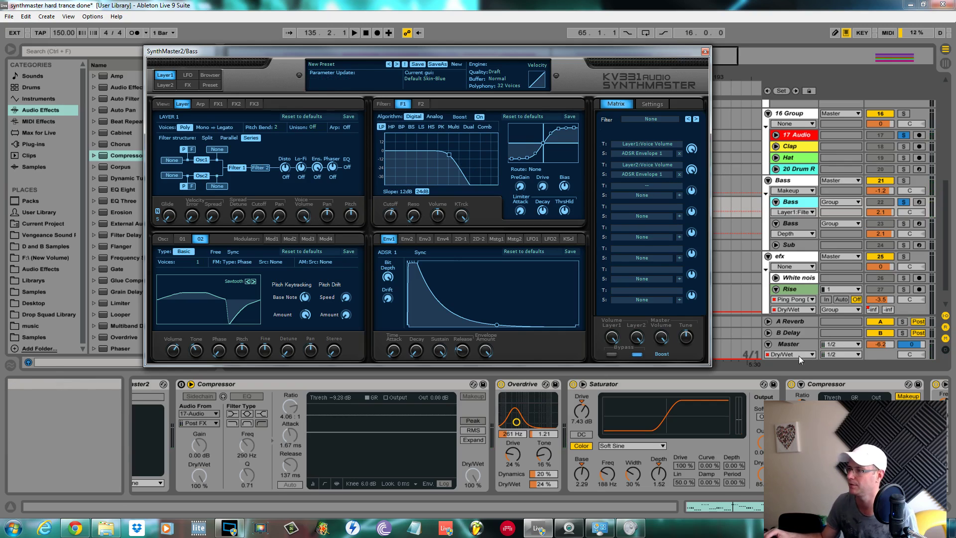
{"action": "left_click", "coordinate": [407, 239]}
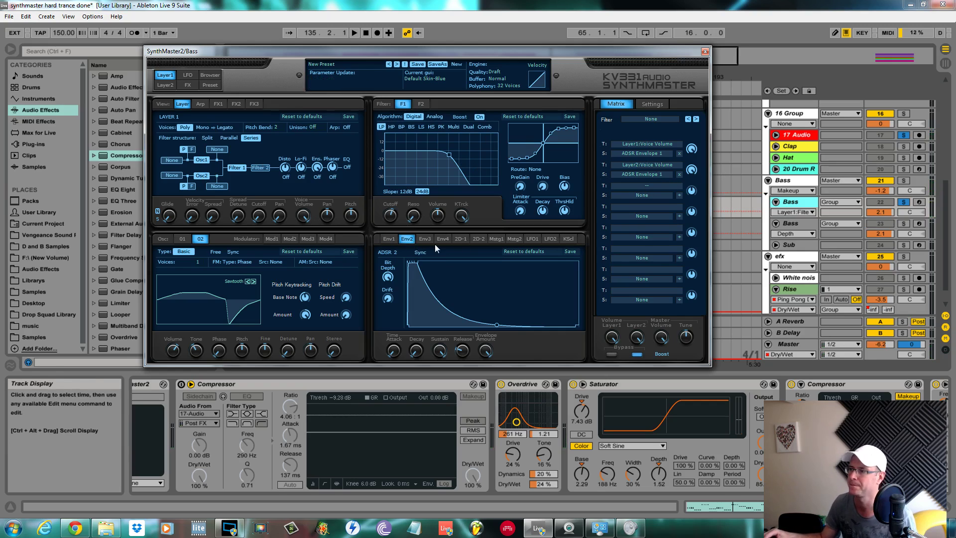
{"action": "left_click", "coordinate": [388, 216]}
Step: Assign ADSR Envelope 2 to Filter 1 cutoff with a negative amount around -49
{"action": "right_click", "coordinate": [388, 217]}
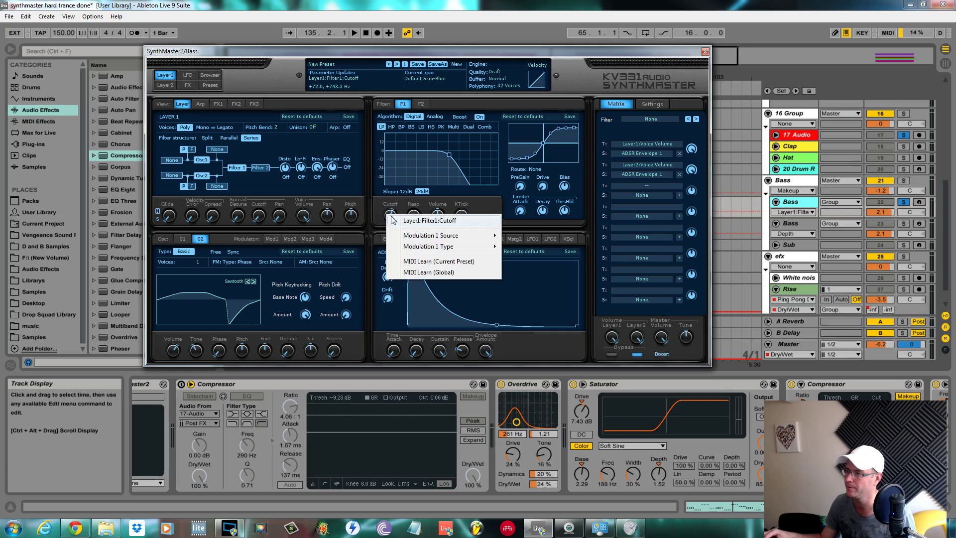
{"action": "mouse_move", "coordinate": [437, 238]}
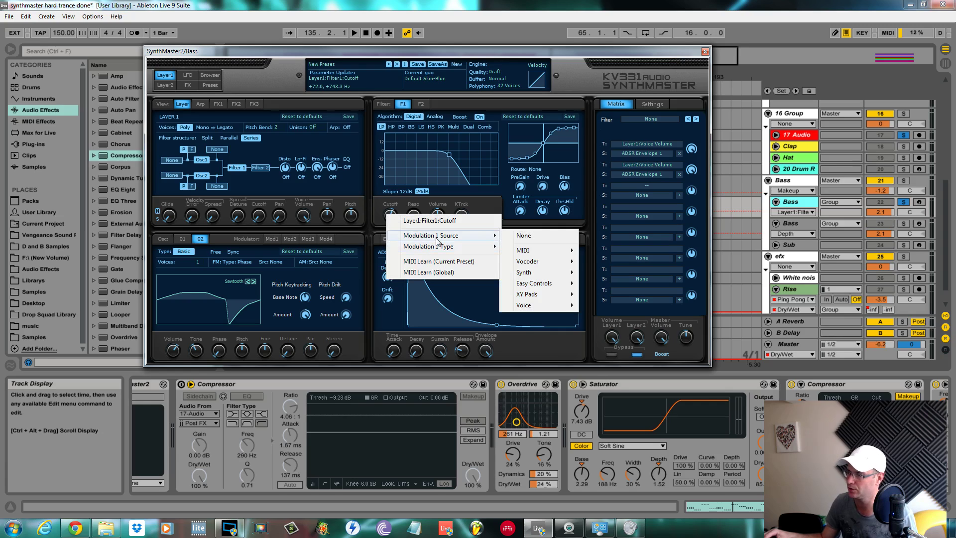
{"action": "mouse_move", "coordinate": [531, 308]}
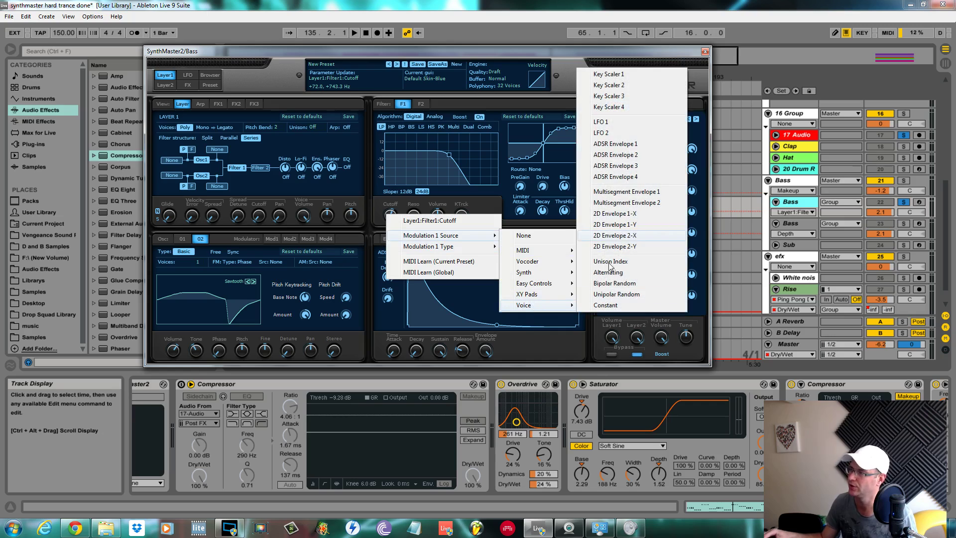
{"action": "left_click", "coordinate": [625, 156]}
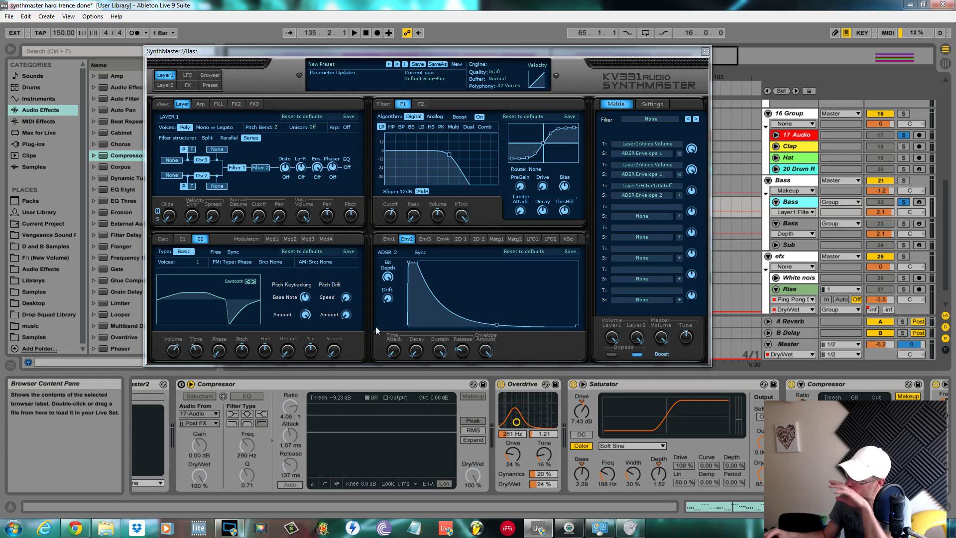
{"action": "left_click", "coordinate": [687, 195]}
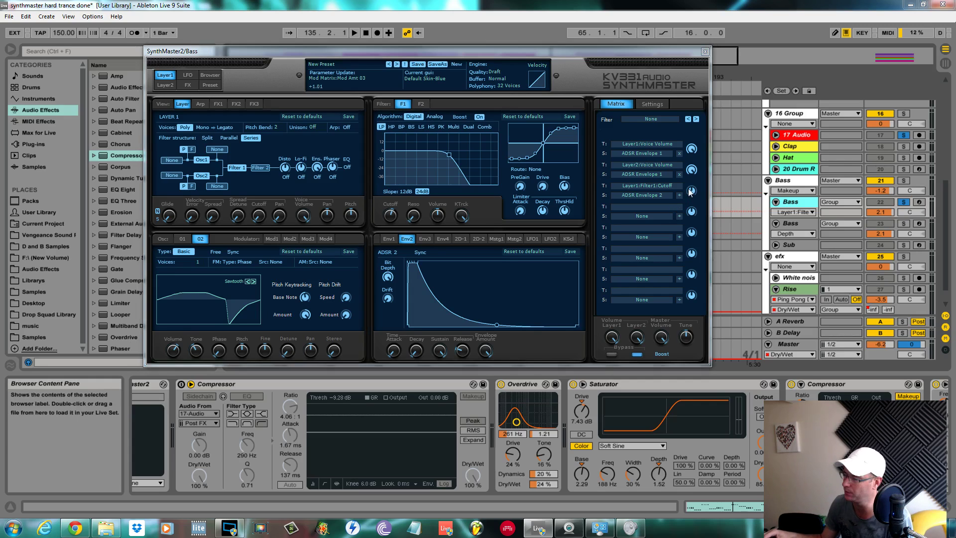
{"action": "left_click_drag", "start_coordinate": [692, 193], "coordinate": [691, 208]}
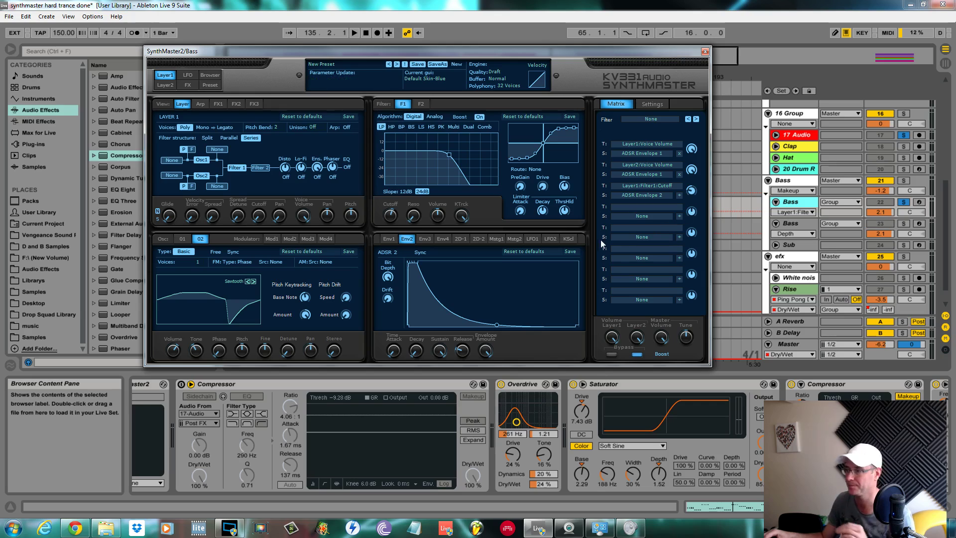
Step: Lengthen envelope 2's attack with a convex curve and set release to about 67 ms
{"action": "key", "text": "space"}
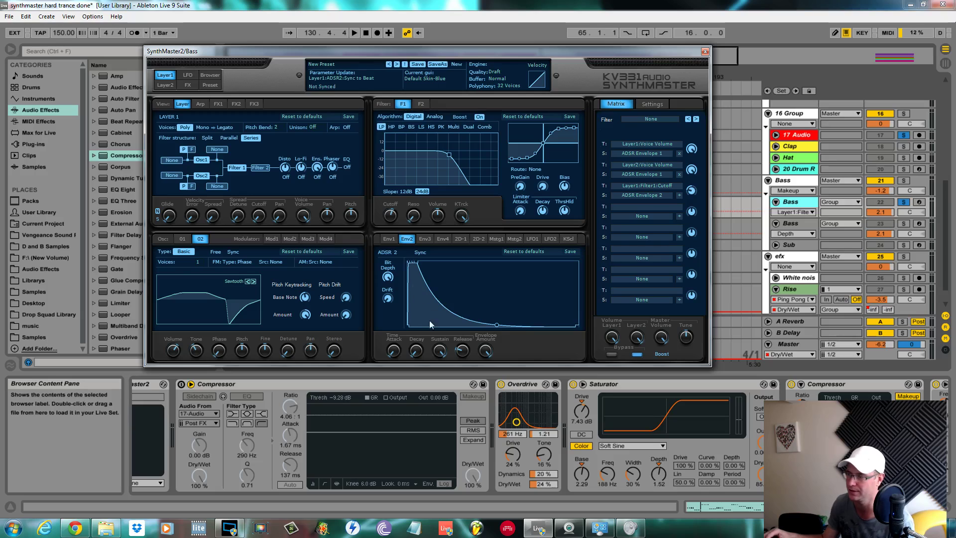
{"action": "left_click_drag", "start_coordinate": [392, 357], "coordinate": [406, 275]}
{"action": "key", "text": "space"}
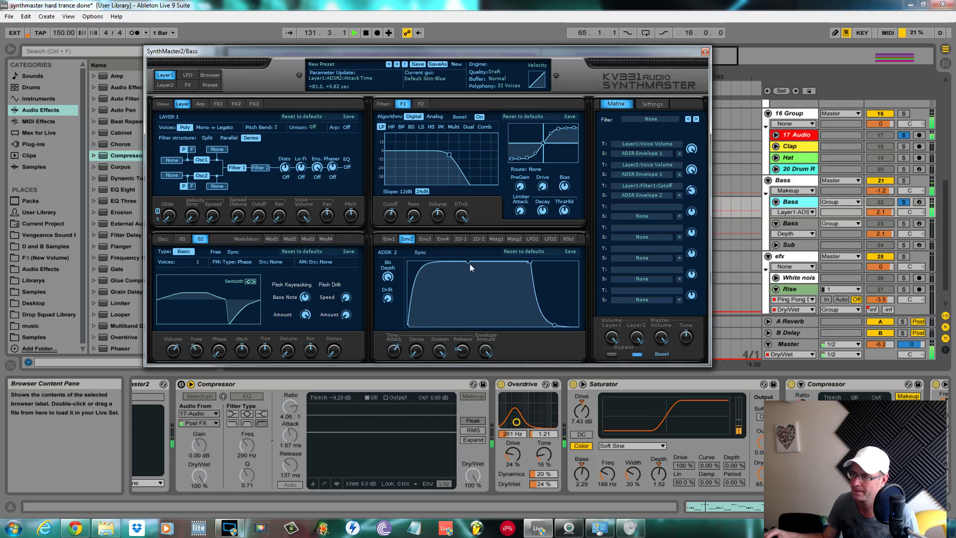
{"action": "left_click_drag", "start_coordinate": [470, 263], "coordinate": [474, 281]}
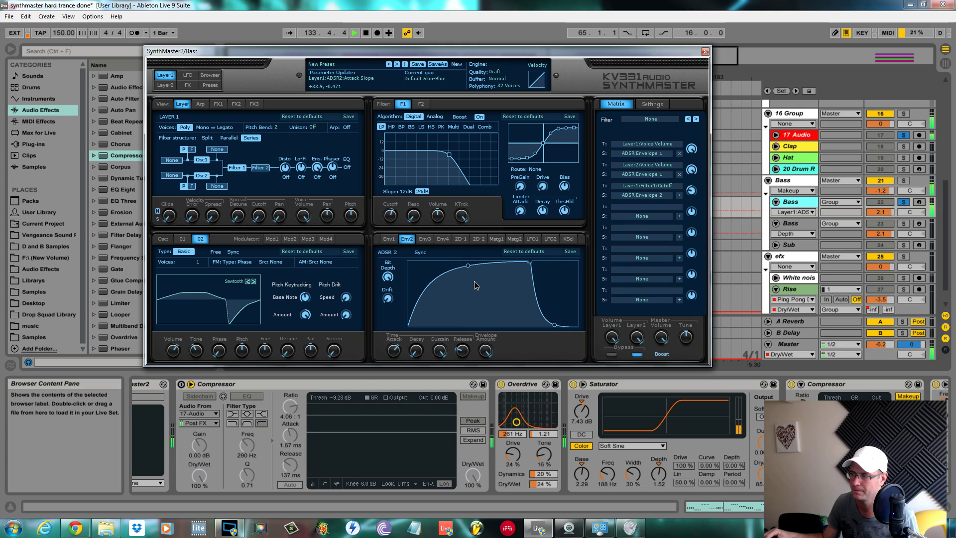
{"action": "left_click_drag", "start_coordinate": [463, 352], "coordinate": [462, 341]}
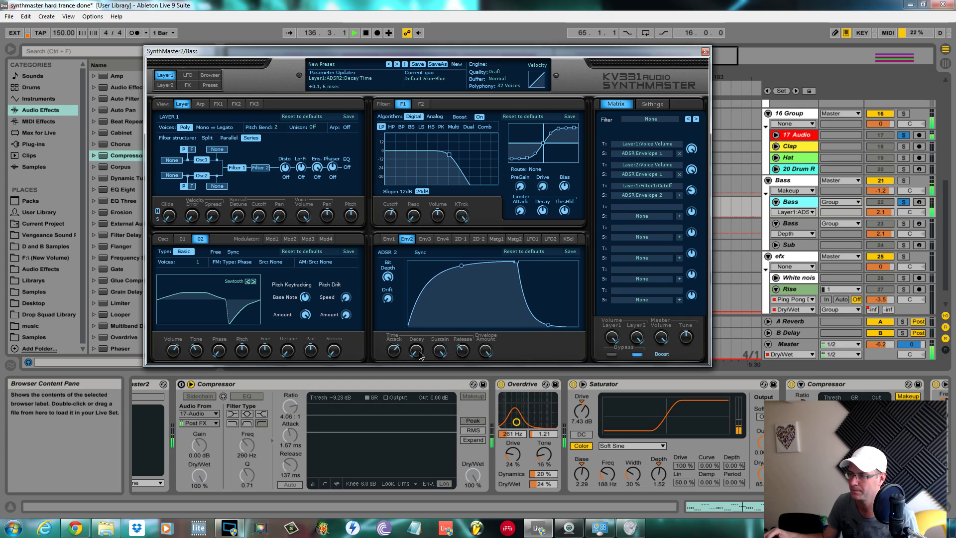
Step: Set envelope 2's attack to about 1.1 s and Filter 1 cutoff to about 936 Hz
{"action": "left_click", "coordinate": [394, 351]}
{"action": "left_click_drag", "start_coordinate": [393, 354], "coordinate": [394, 350]}
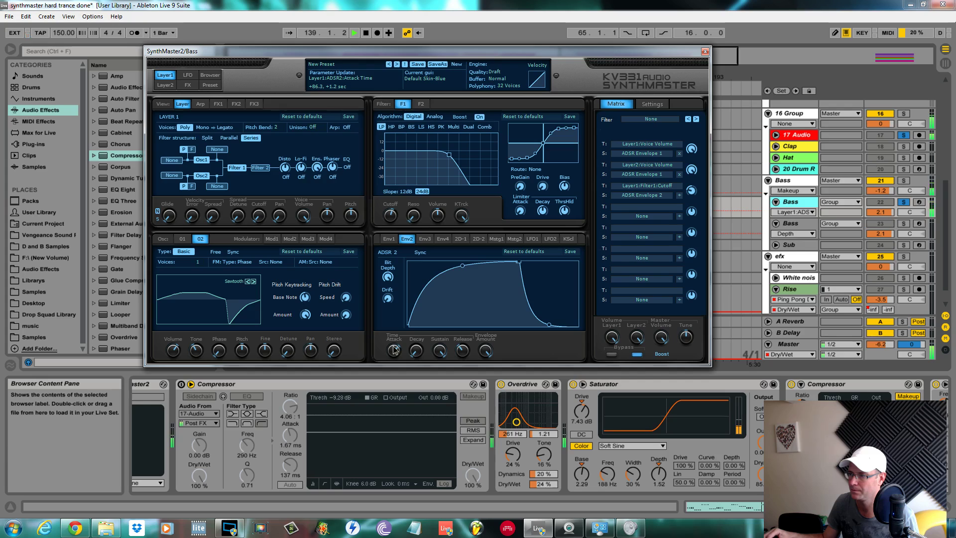
{"action": "left_click", "coordinate": [392, 216]}
{"action": "left_click_drag", "start_coordinate": [392, 215], "coordinate": [393, 213]}
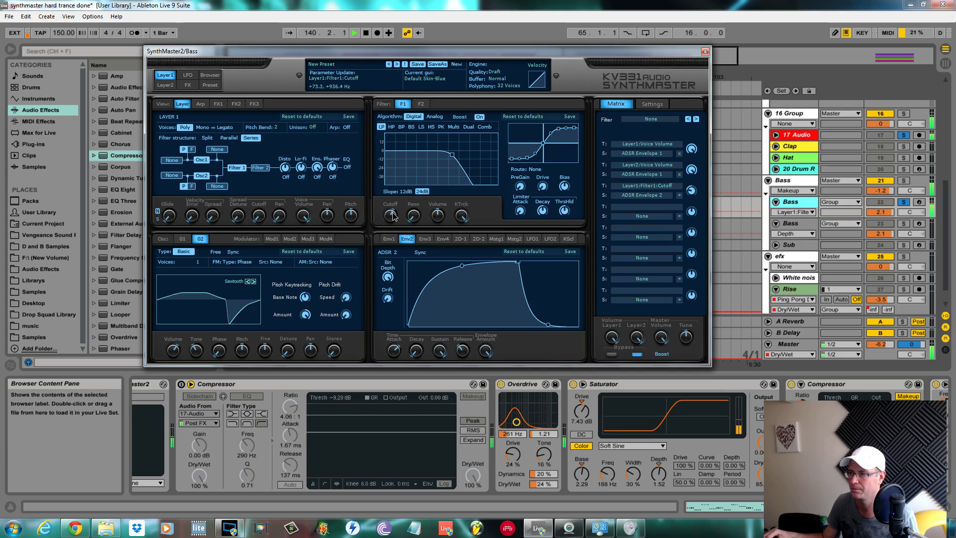
{"action": "left_click", "coordinate": [693, 192]}
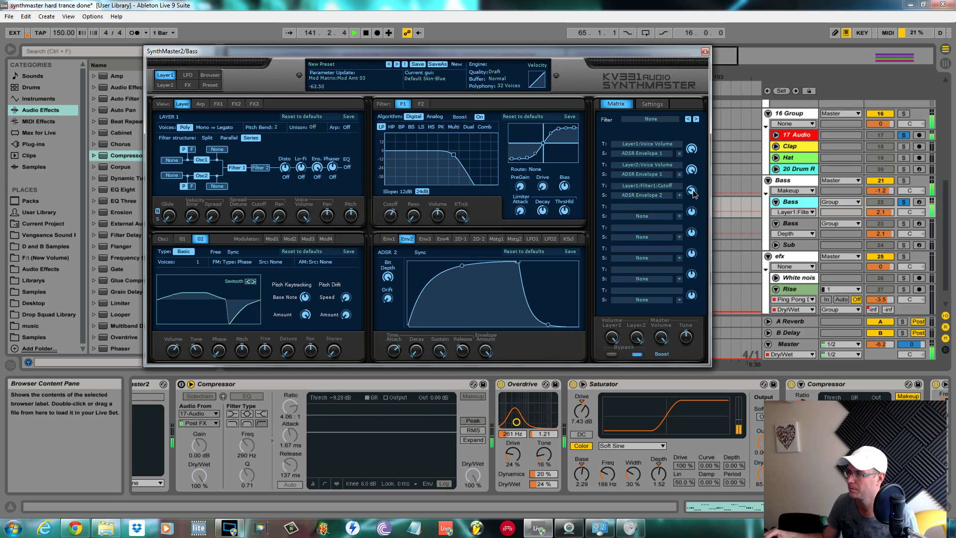
{"action": "key", "text": "space"}
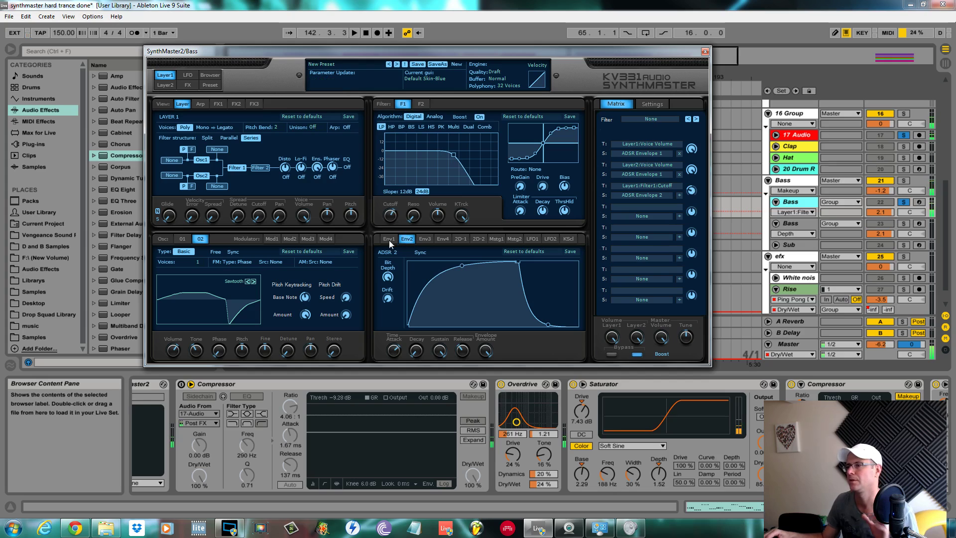
Step: Give envelope 1 a curved 9 ms attack, then set envelope 2's attack to about 0.9 s
{"action": "left_click", "coordinate": [390, 241]}
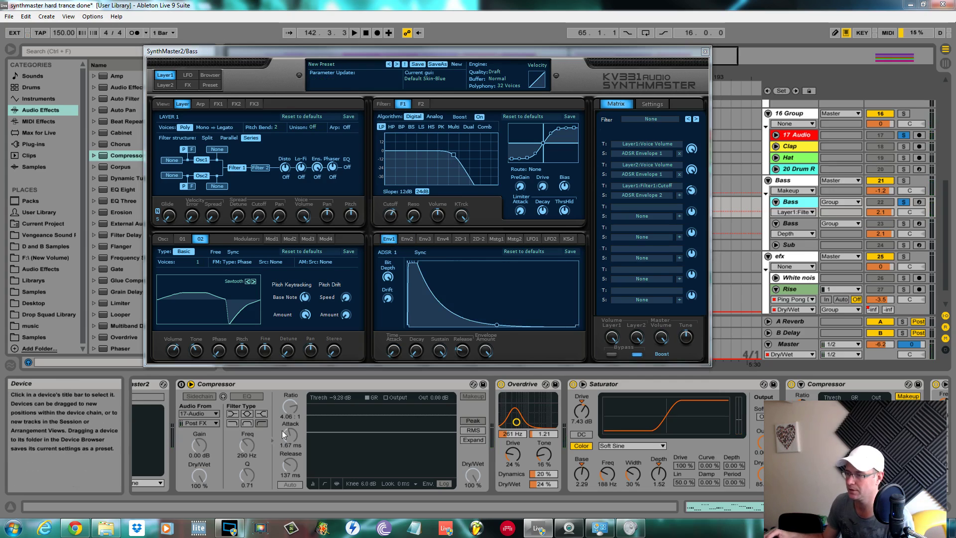
{"action": "left_click_drag", "start_coordinate": [394, 351], "coordinate": [400, 340]}
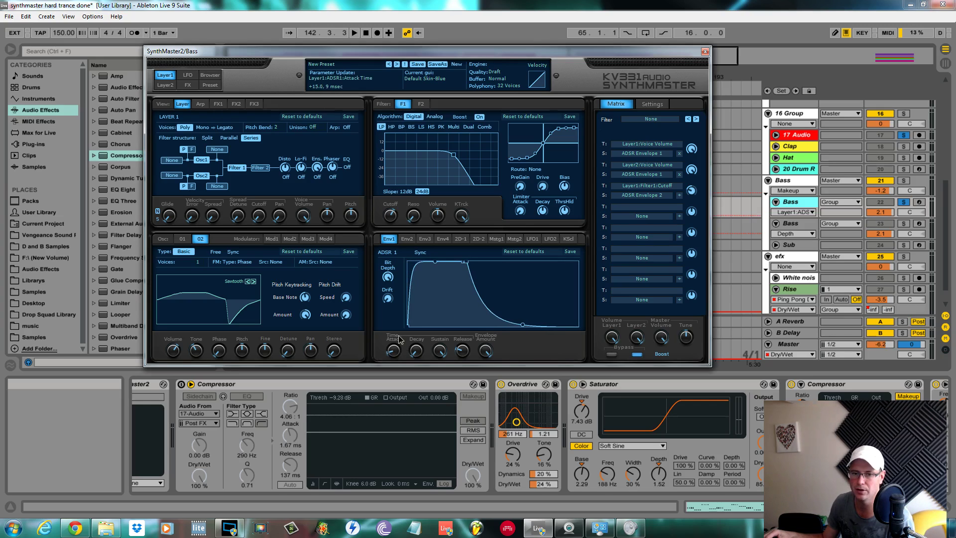
{"action": "left_click_drag", "start_coordinate": [437, 261], "coordinate": [444, 288]}
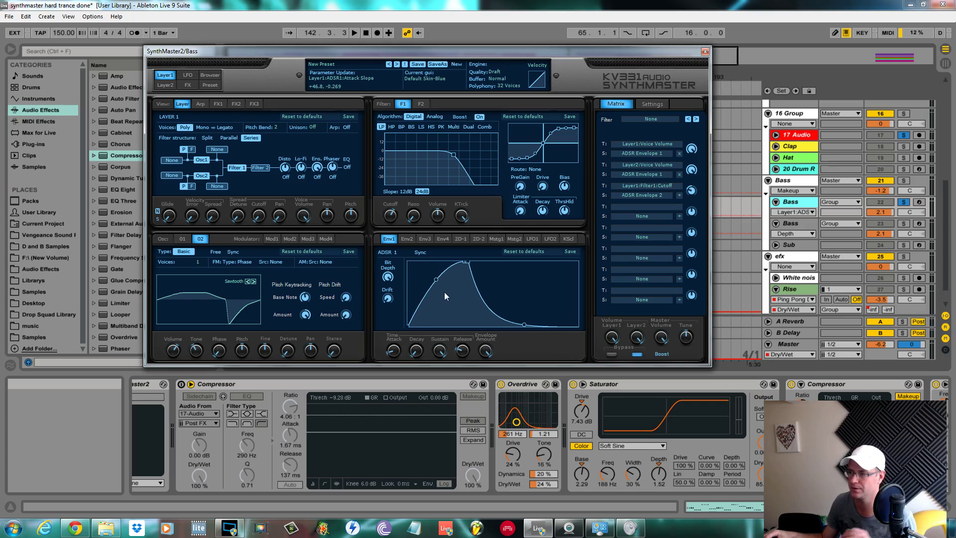
{"action": "key", "text": "space"}
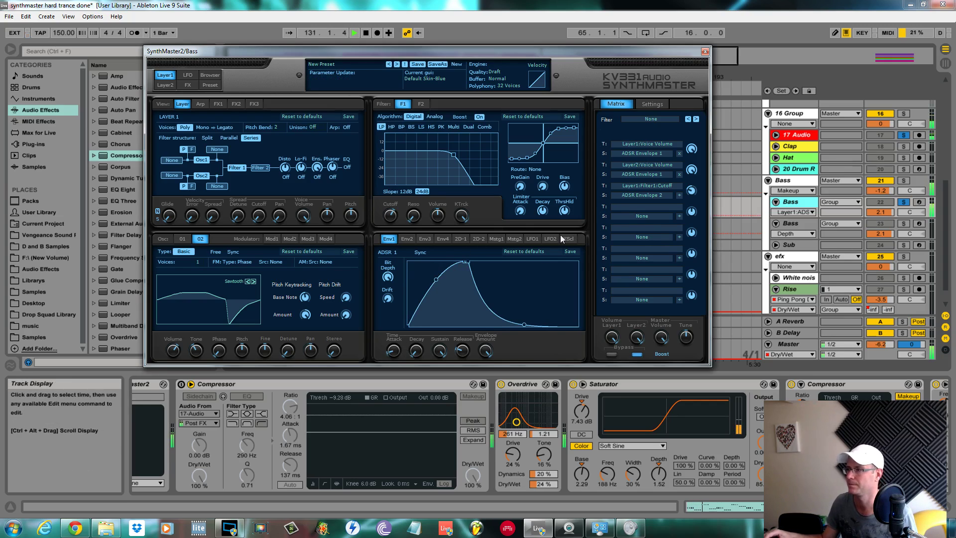
{"action": "left_click", "coordinate": [406, 239]}
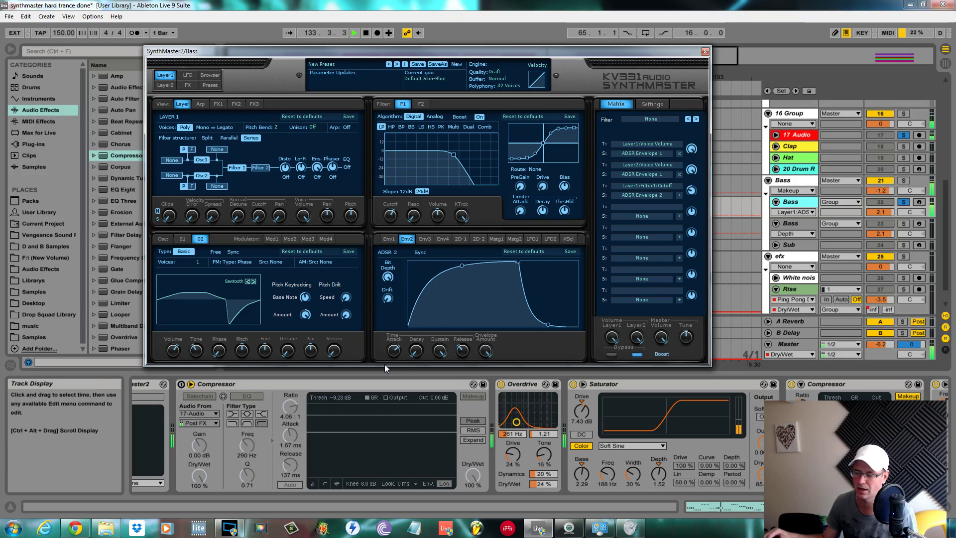
{"action": "left_click_drag", "start_coordinate": [394, 350], "coordinate": [400, 364]}
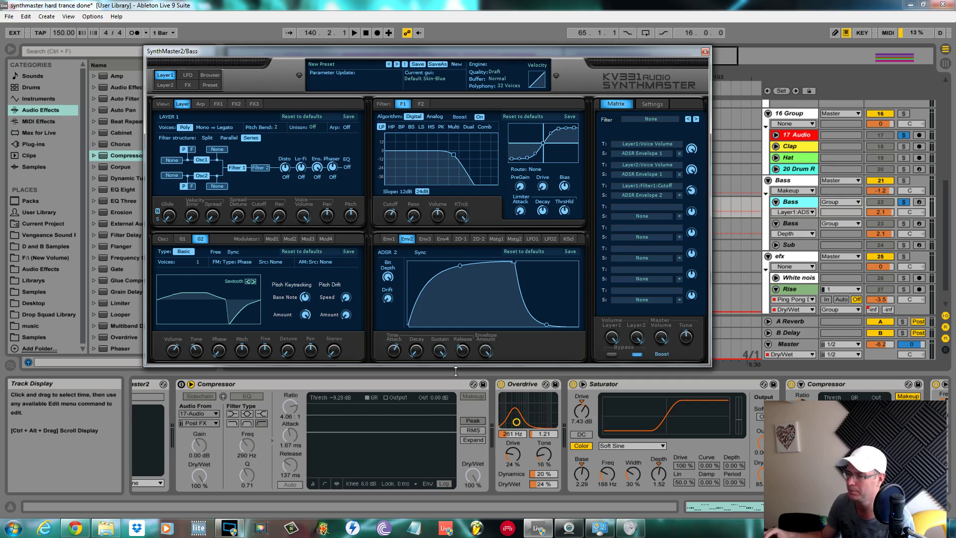
Step: Bypass Overdrive and Saturator on the bass track and play it without them
{"action": "mouse_move", "coordinate": [459, 267]}
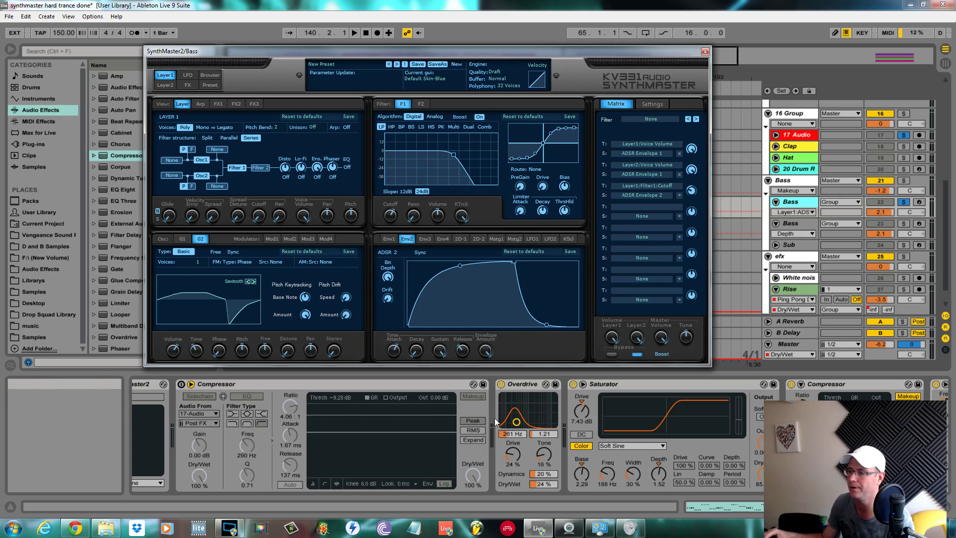
{"action": "scroll", "coordinate": [777, 384], "scroll_direction": "up", "scroll_amount": 3}
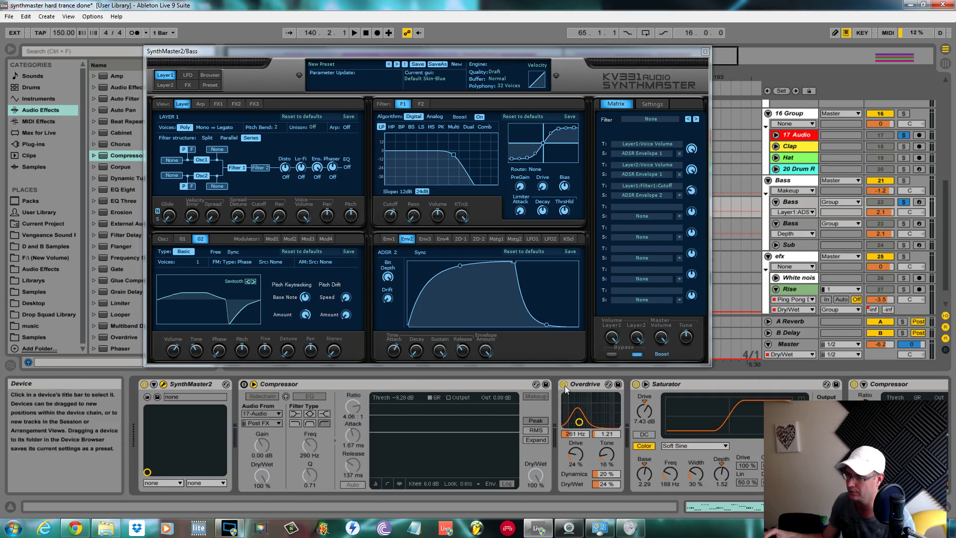
{"action": "left_click", "coordinate": [564, 384]}
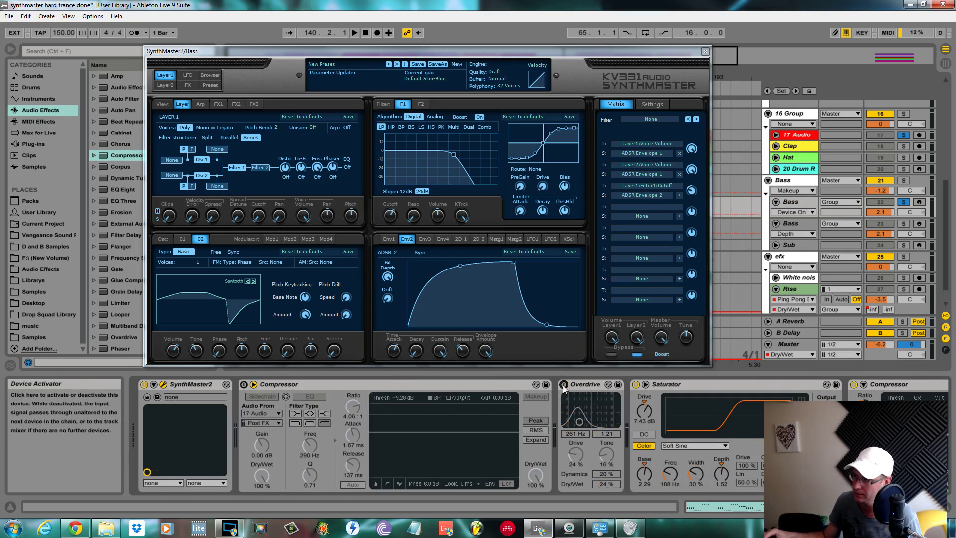
{"action": "left_click", "coordinate": [636, 384]}
{"action": "key", "text": "space"}
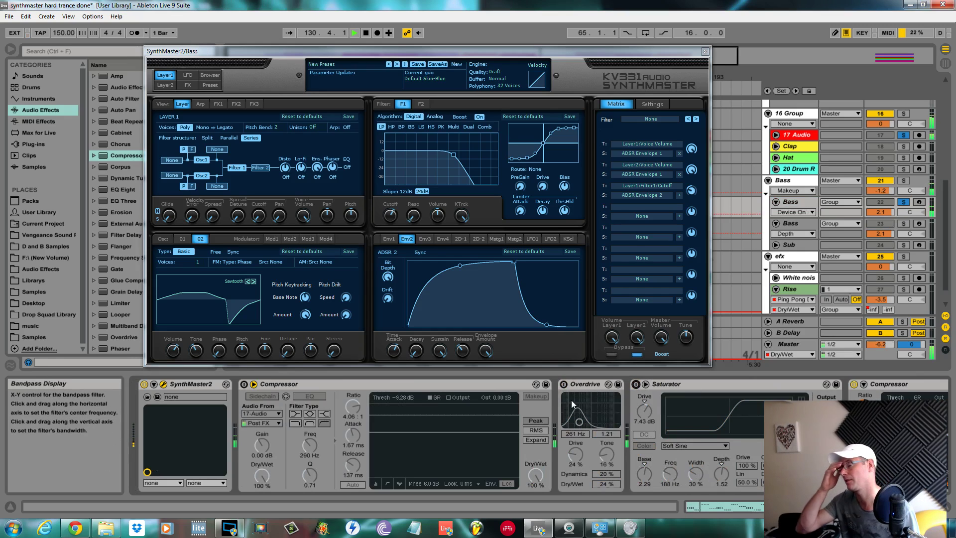
{"action": "key", "text": "space"}
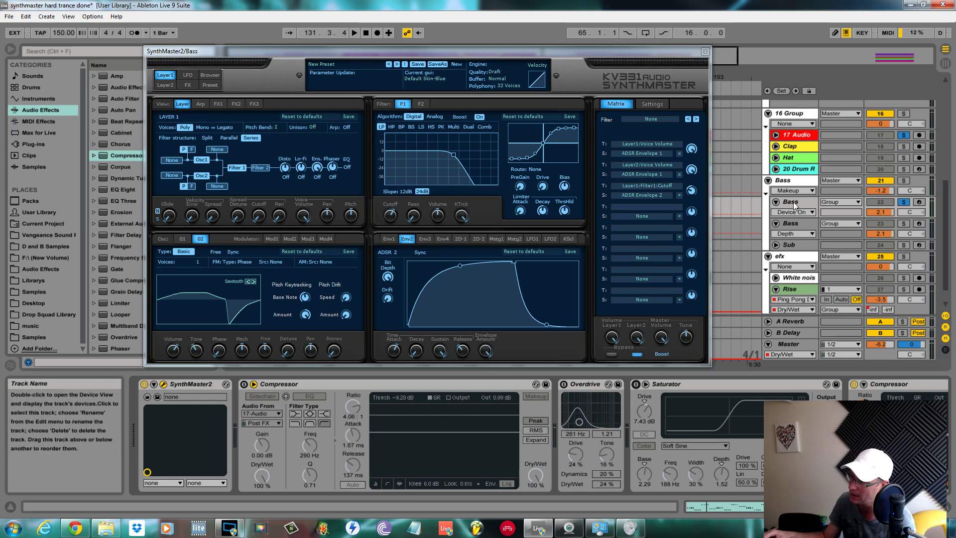
{"action": "left_click", "coordinate": [748, 507]}
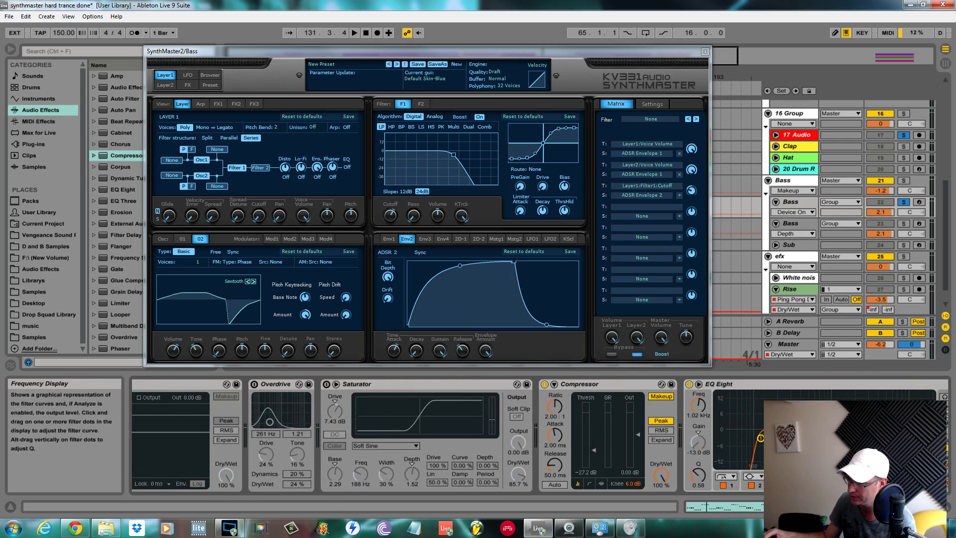
{"action": "key", "text": "space"}
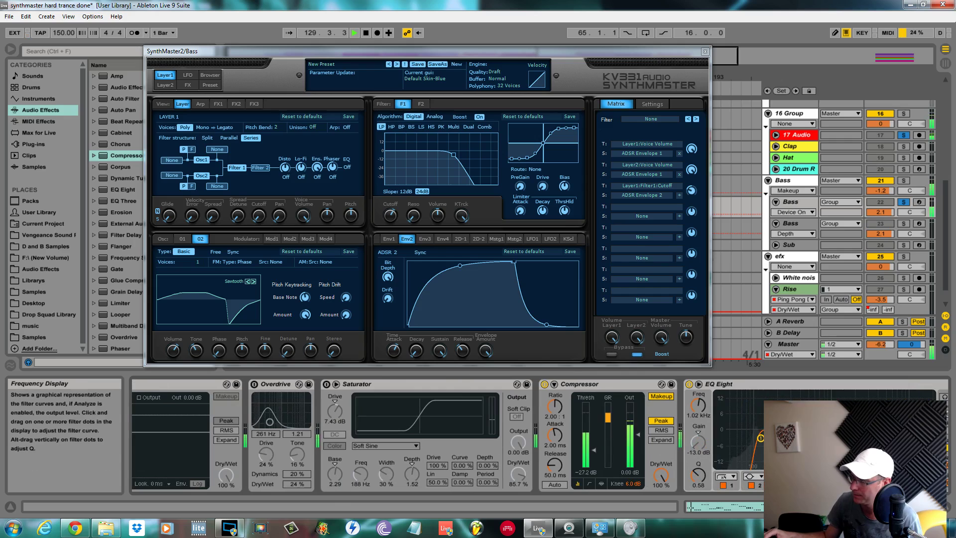
{"action": "key", "text": "space"}
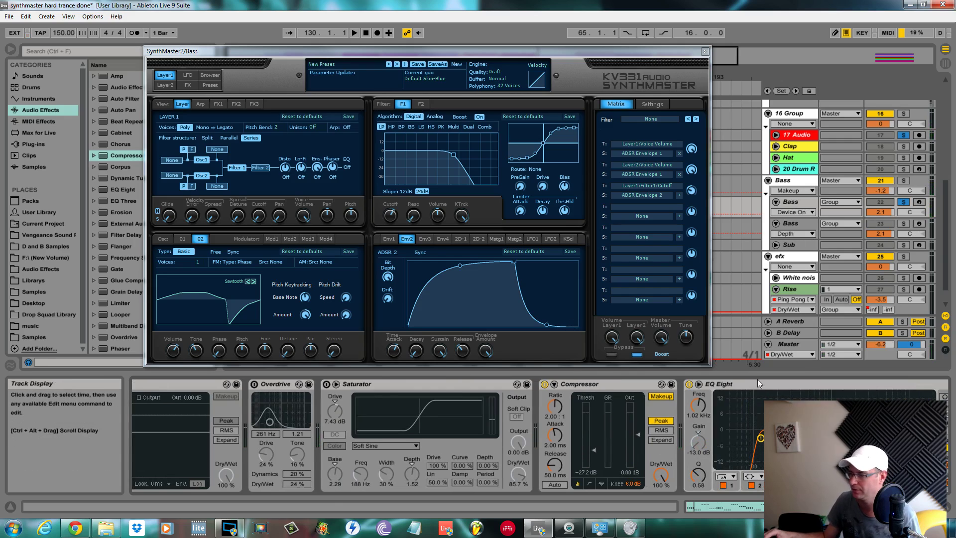
{"action": "key", "text": "space"}
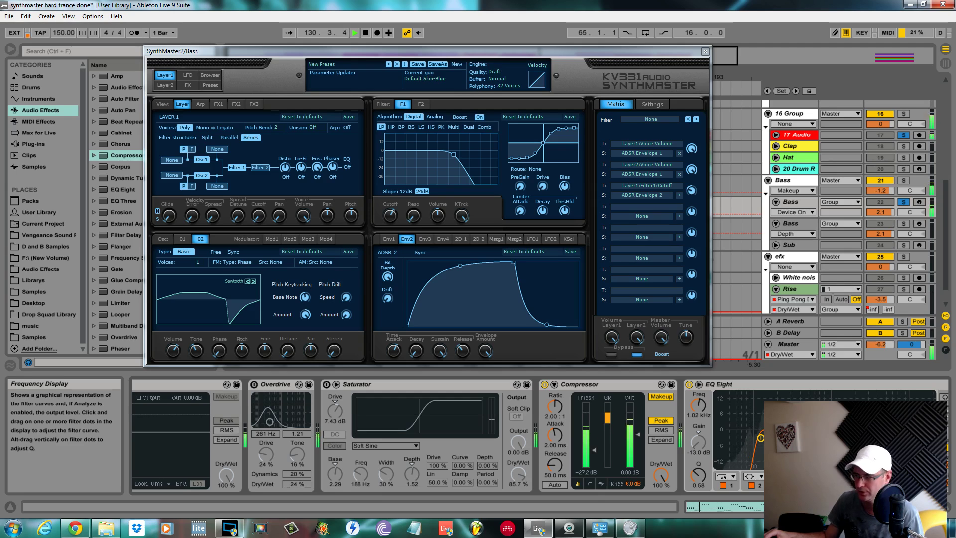
{"action": "key", "text": "space"}
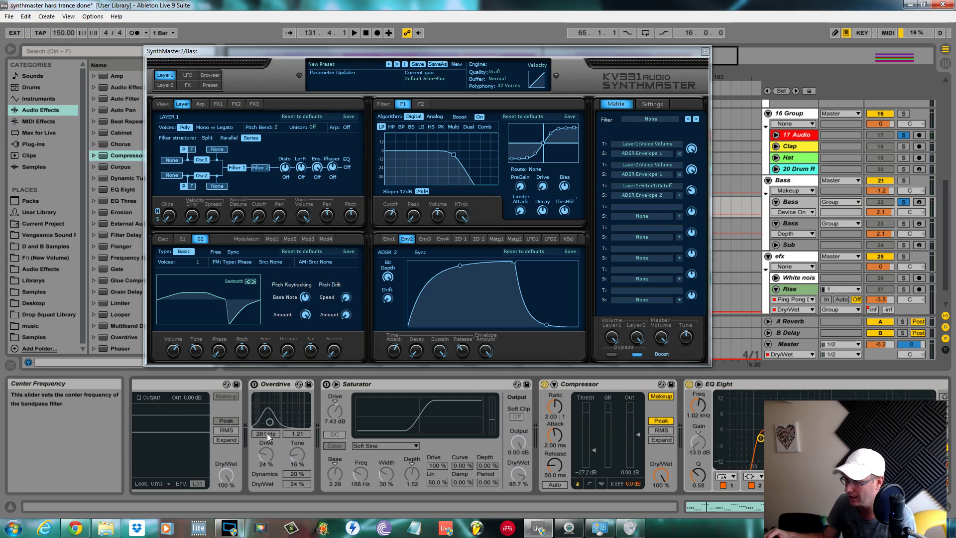
{"action": "left_click", "coordinate": [255, 384]}
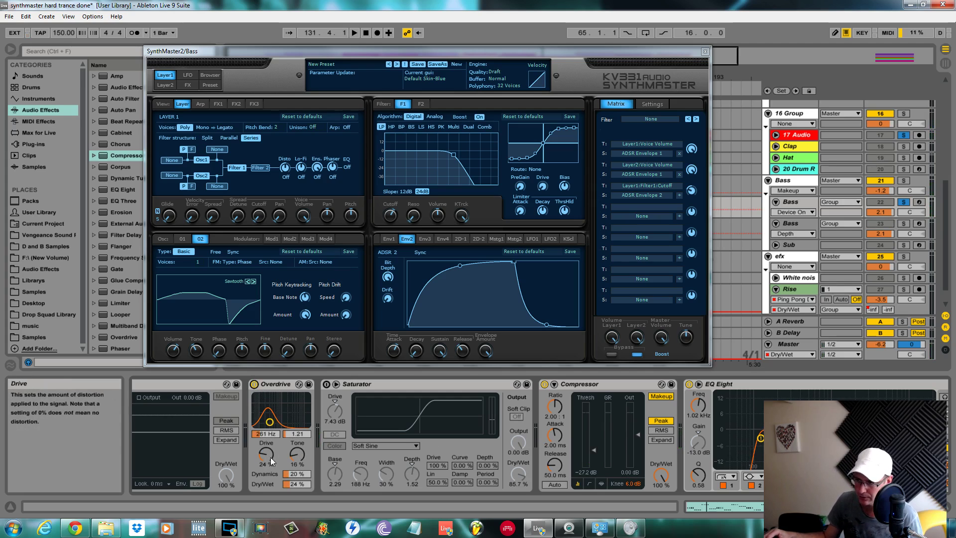
{"action": "left_click_drag", "start_coordinate": [297, 453], "coordinate": [298, 422]}
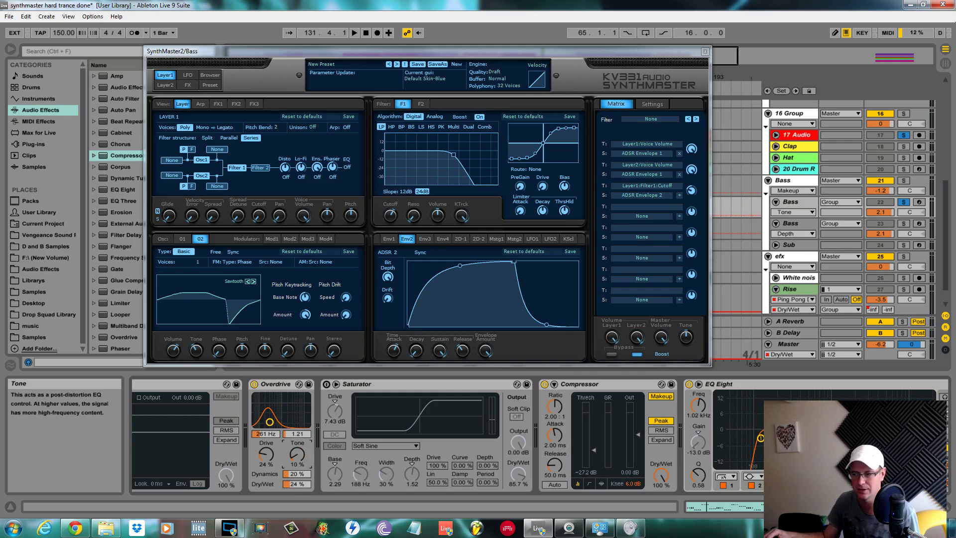
{"action": "left_click_drag", "start_coordinate": [298, 454], "coordinate": [298, 453]}
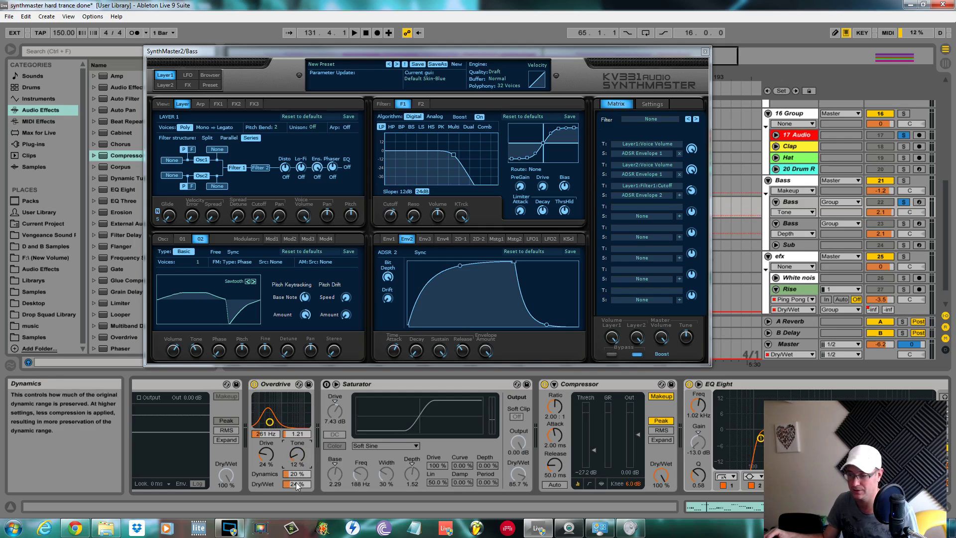
{"action": "left_click", "coordinate": [258, 390]}
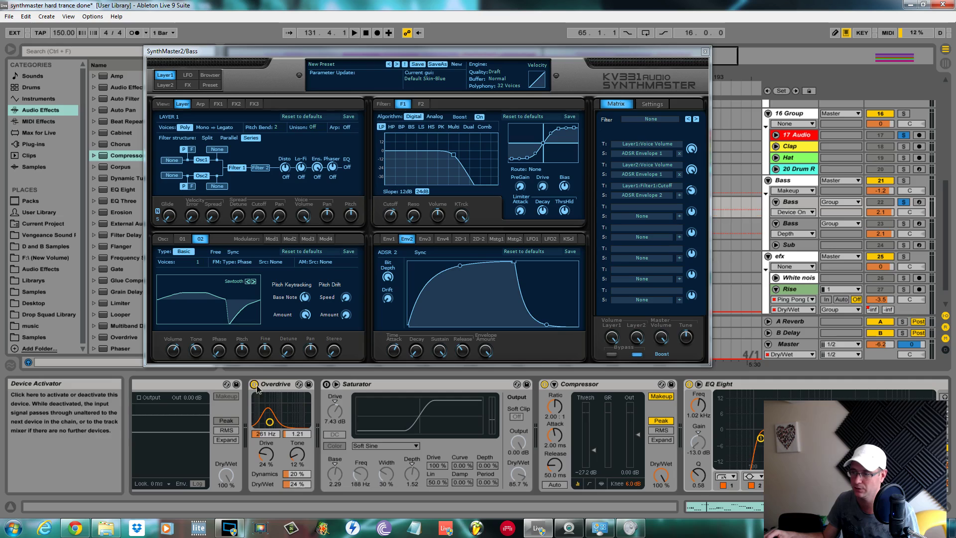
{"action": "left_click", "coordinate": [256, 384]}
{"action": "key", "text": "space"}
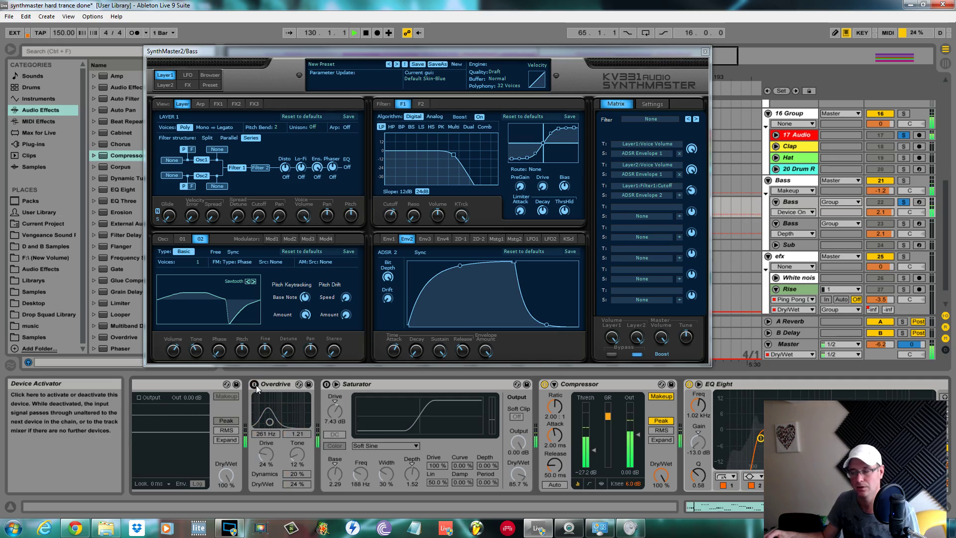
{"action": "left_click", "coordinate": [255, 385]}
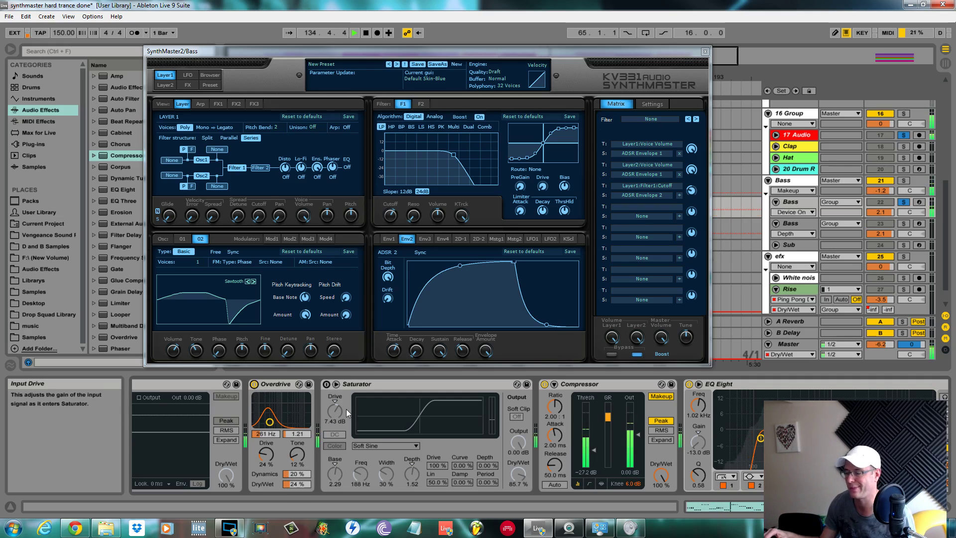
{"action": "key", "text": "space"}
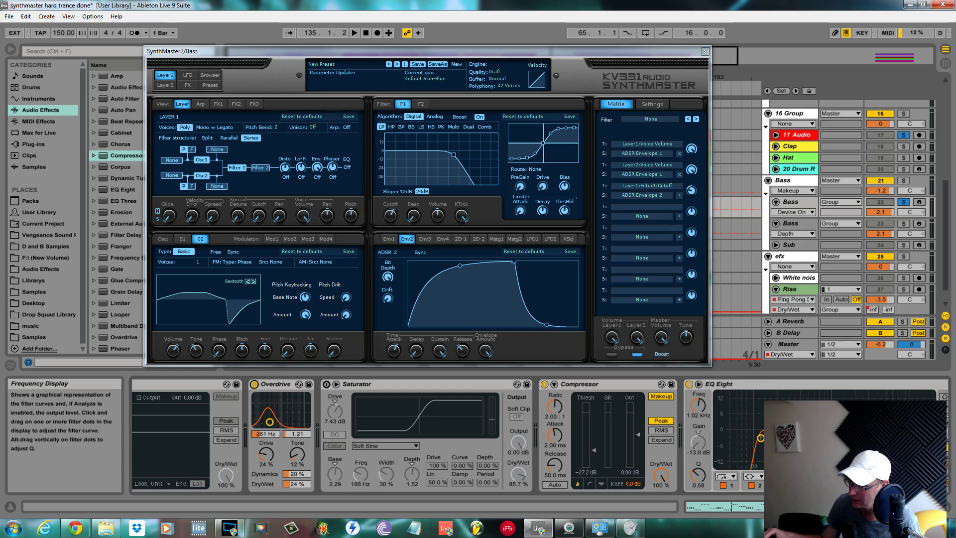
{"action": "key", "text": "space"}
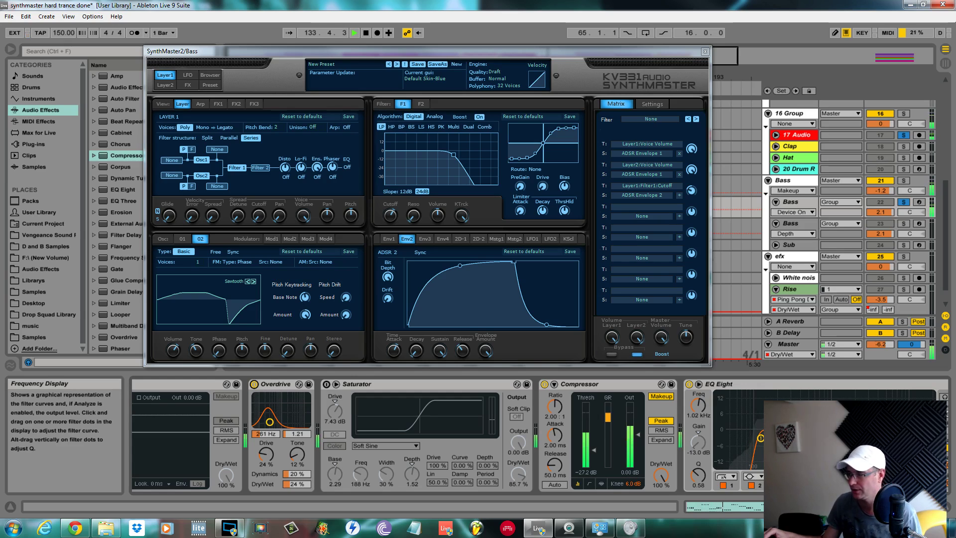
{"action": "key", "text": "space"}
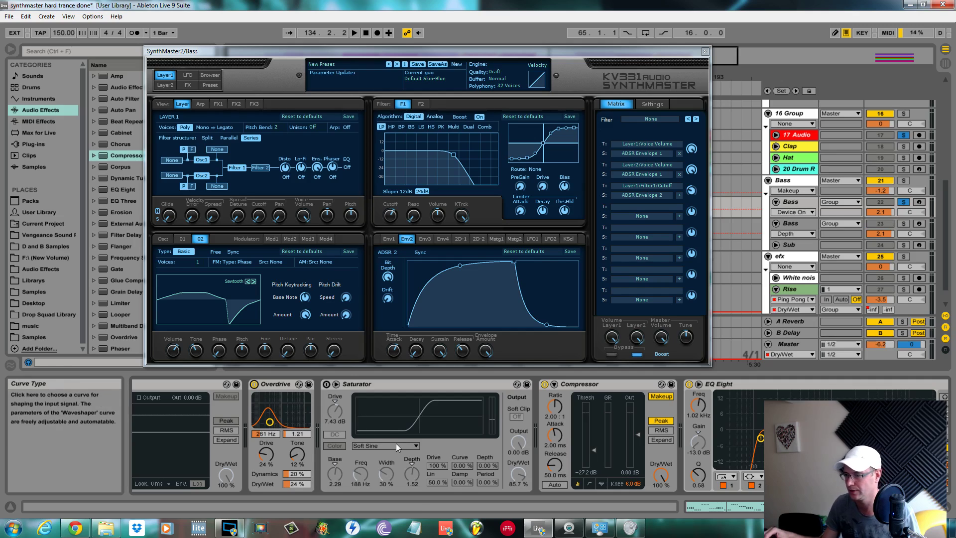
{"action": "left_click", "coordinate": [396, 444]}
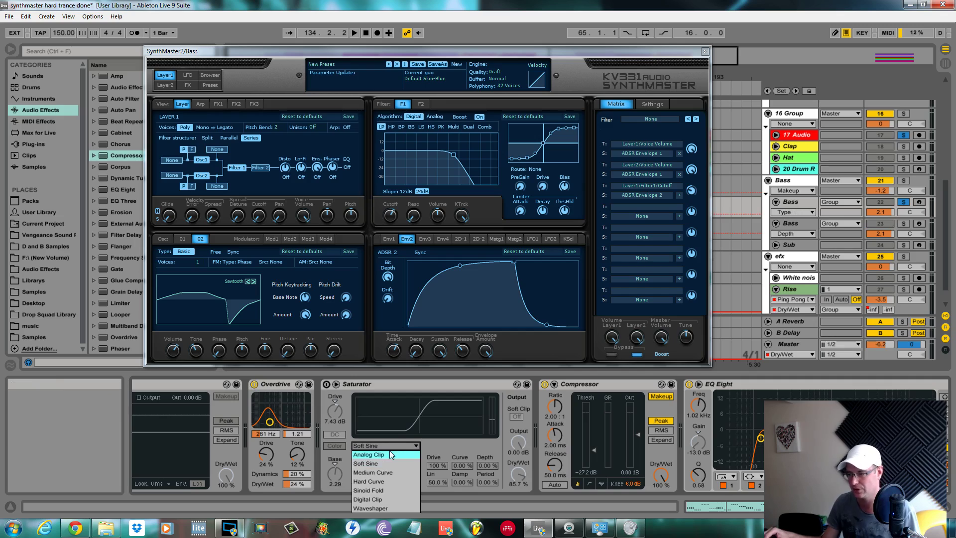
{"action": "left_click", "coordinate": [437, 442]}
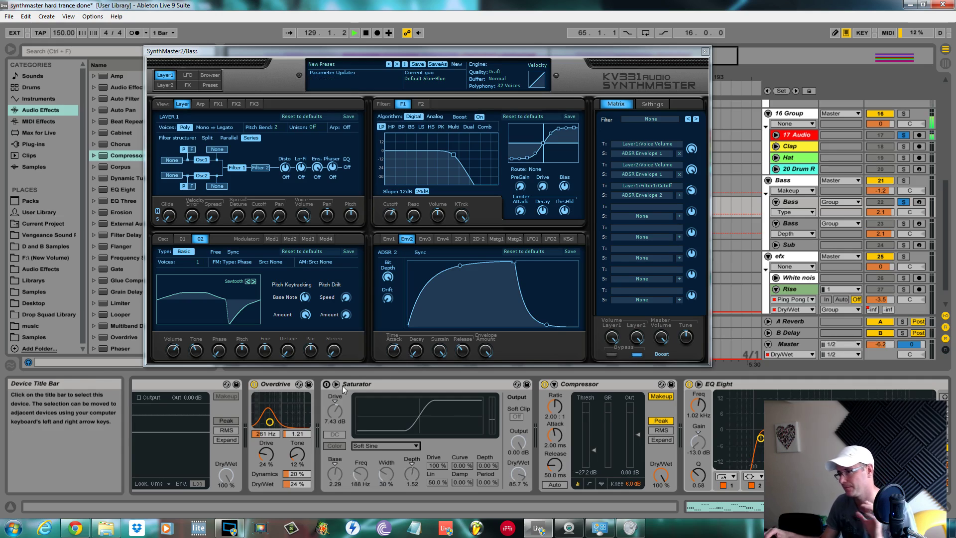
{"action": "key", "text": "space"}
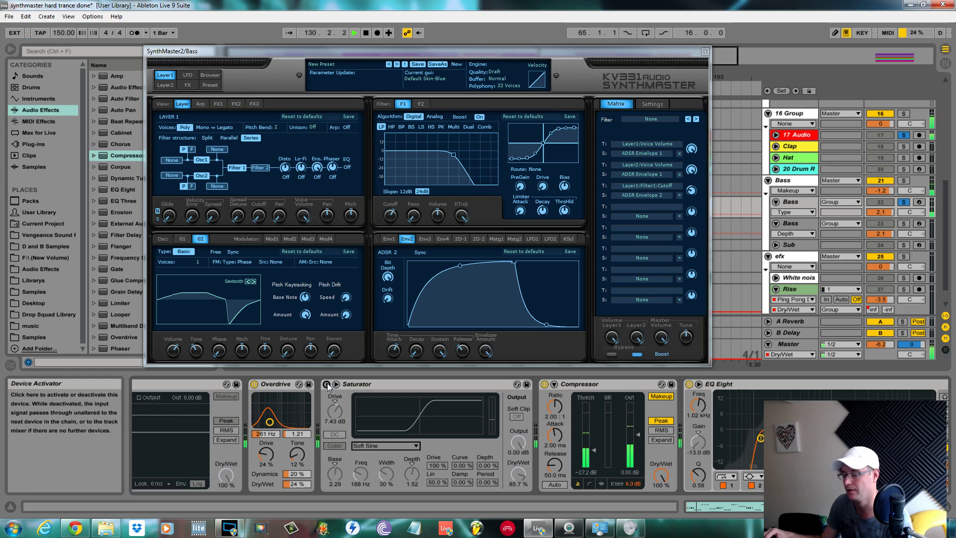
Step: Turn Saturator on, lower the EQ Eight low cut to about 102 Hz, and solo the Bass track
{"action": "left_click", "coordinate": [327, 384]}
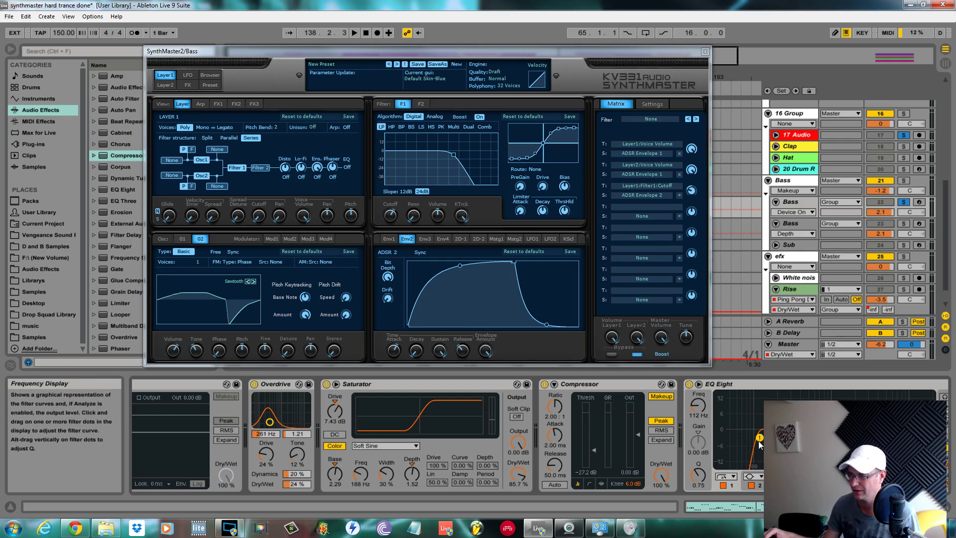
{"action": "key", "text": "space"}
{"action": "left_click_drag", "start_coordinate": [760, 437], "coordinate": [729, 435]}
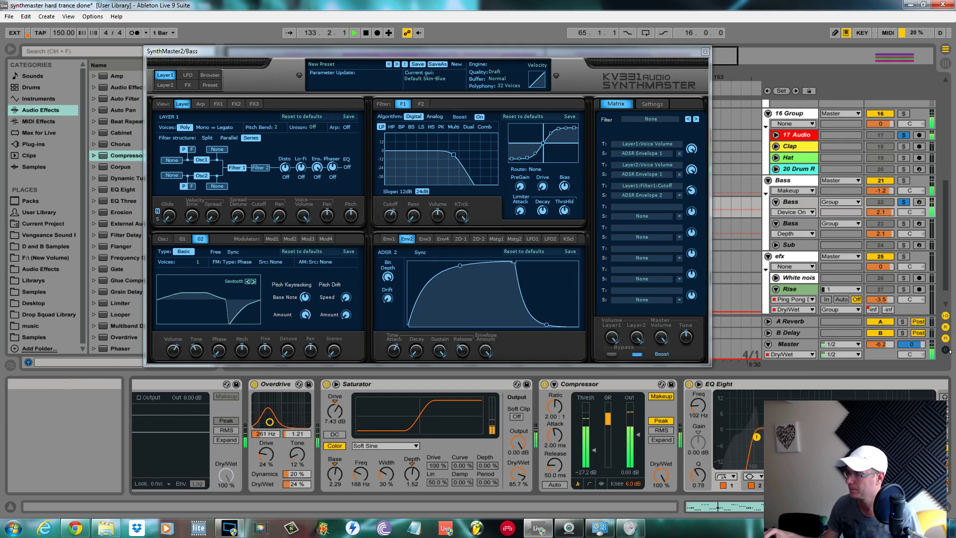
{"action": "left_click", "coordinate": [904, 223]}
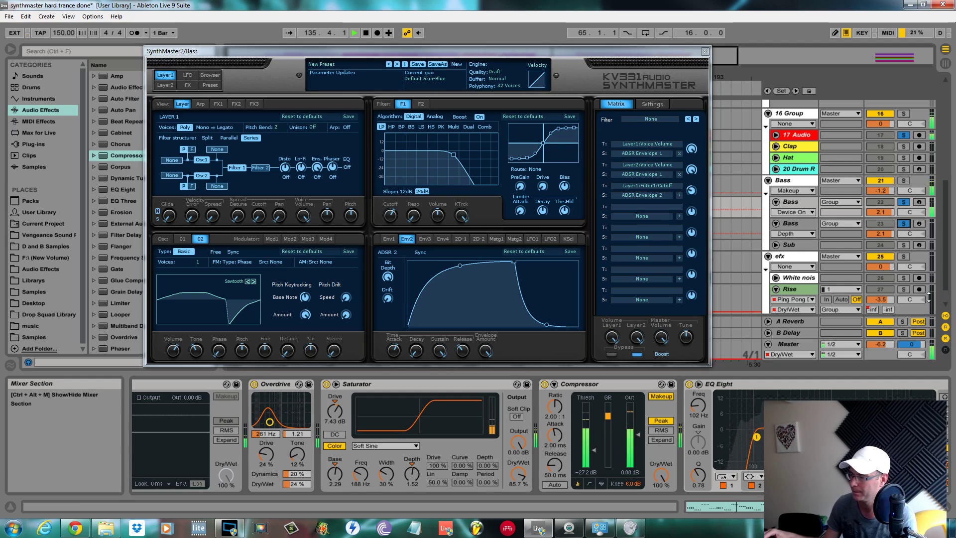
{"action": "left_click", "coordinate": [792, 226]}
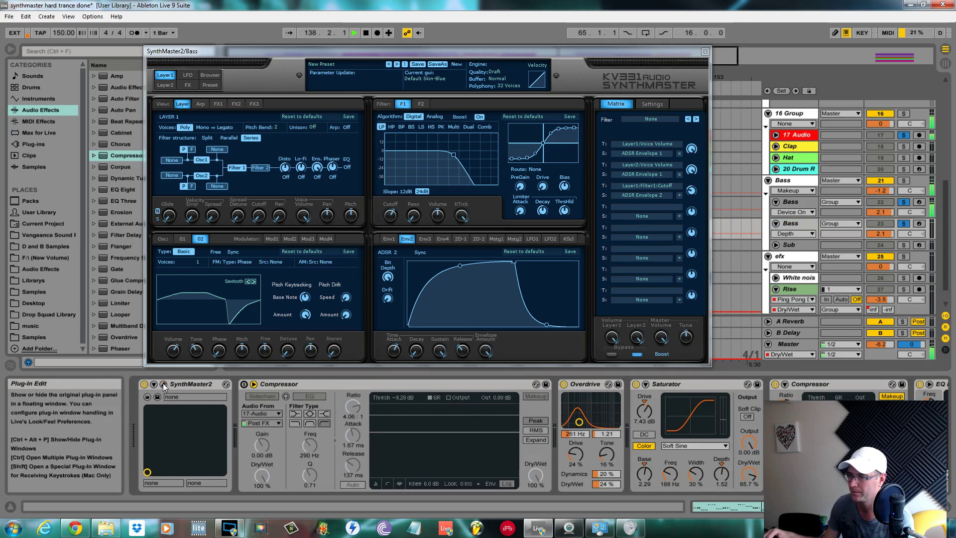
Step: Solo Sub and Bass, open the Sub track's SynthMaster2 patch and view its Osc 02
{"action": "left_click", "coordinate": [904, 245]}
{"action": "left_click", "coordinate": [905, 202], "text": "ctrl"}
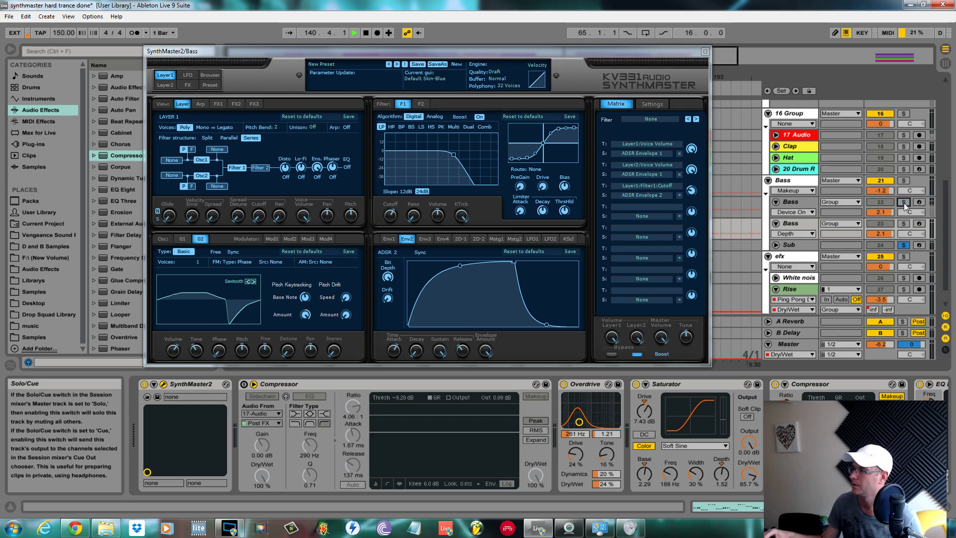
{"action": "left_click", "coordinate": [795, 246]}
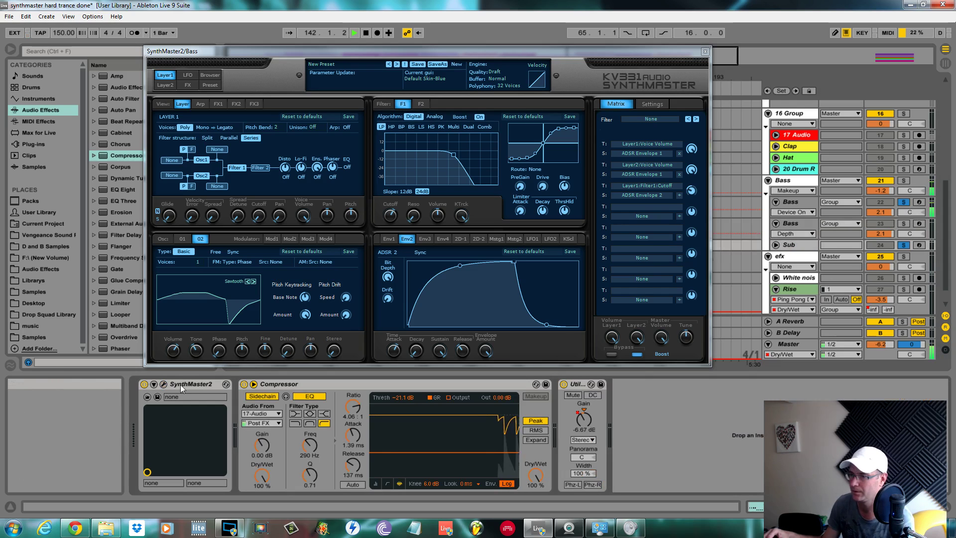
{"action": "left_click", "coordinate": [163, 384]}
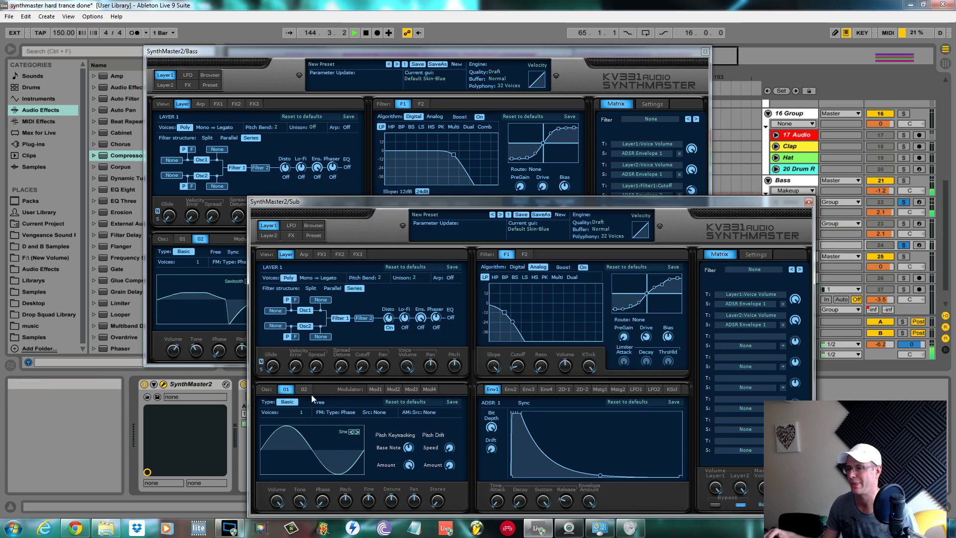
{"action": "key", "text": "space"}
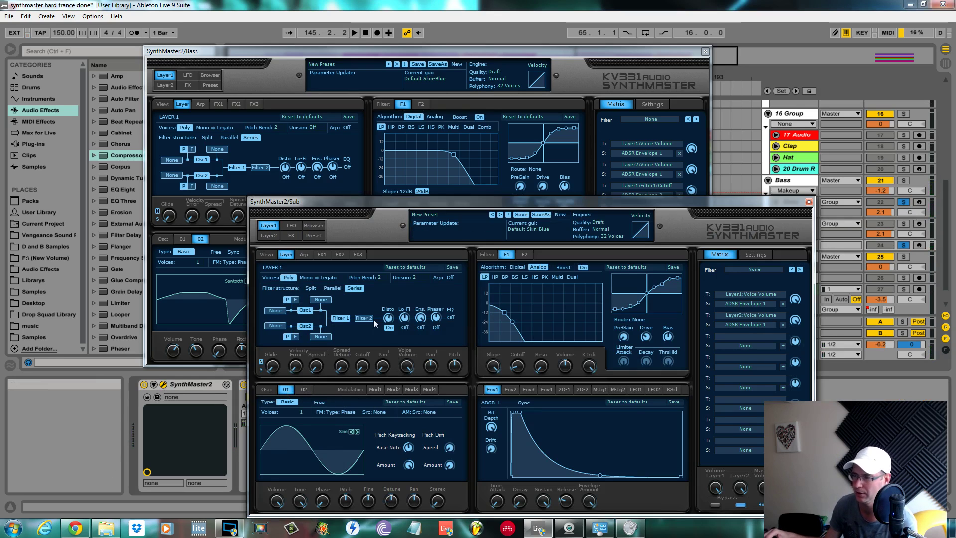
{"action": "left_click", "coordinate": [304, 390]}
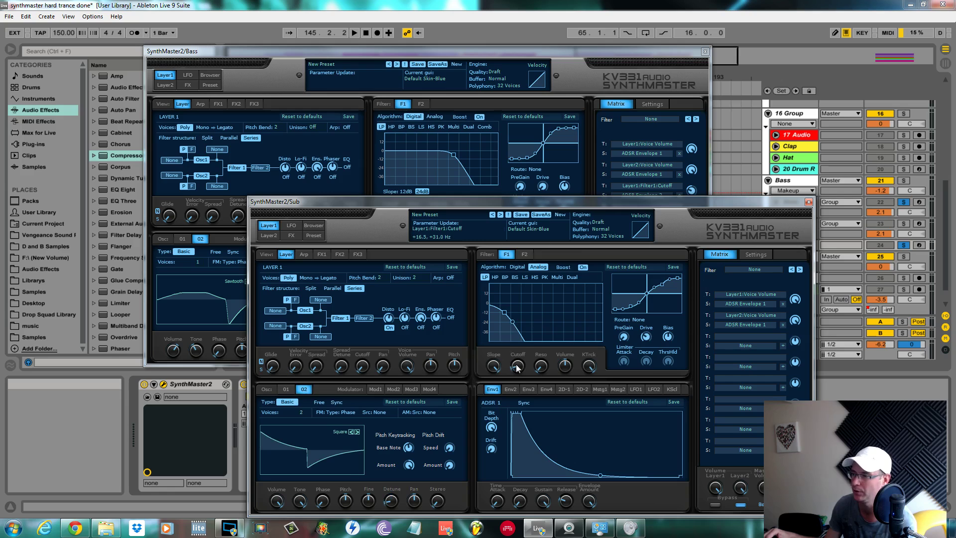
{"action": "left_click_drag", "start_coordinate": [623, 205], "coordinate": [612, 245]}
Step: Close the Sub patch window, show the Bass effects chain and unsolo the Bass track
{"action": "left_click", "coordinate": [785, 245]}
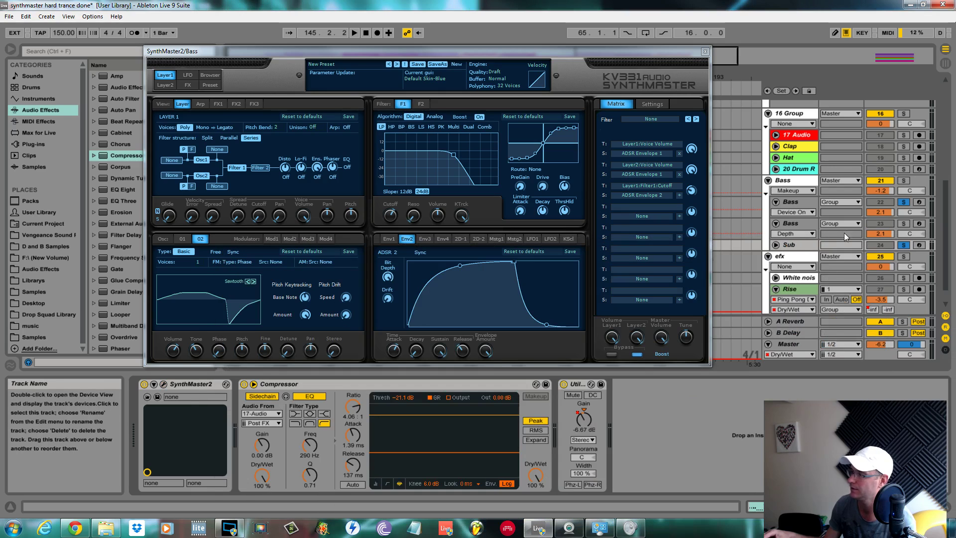
{"action": "key", "text": "space"}
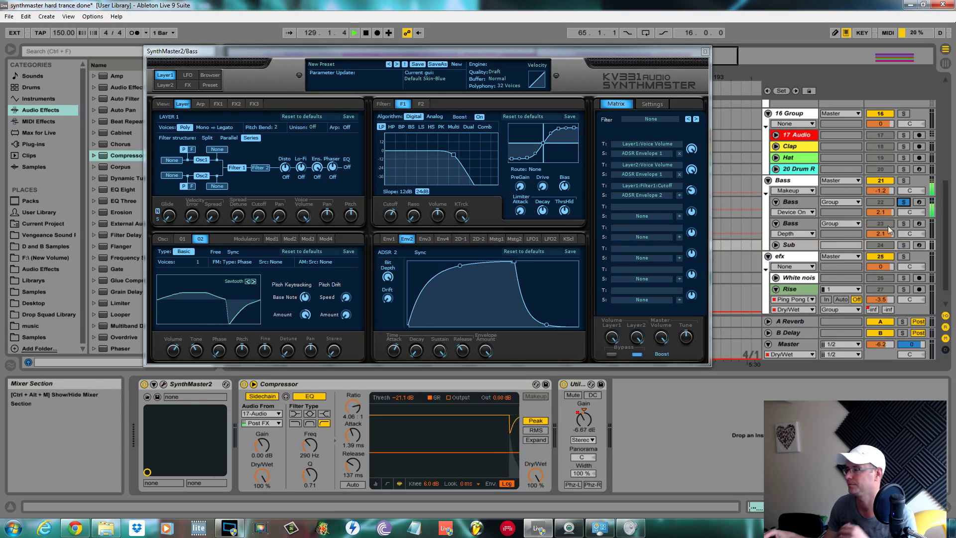
{"action": "left_click", "coordinate": [826, 223]}
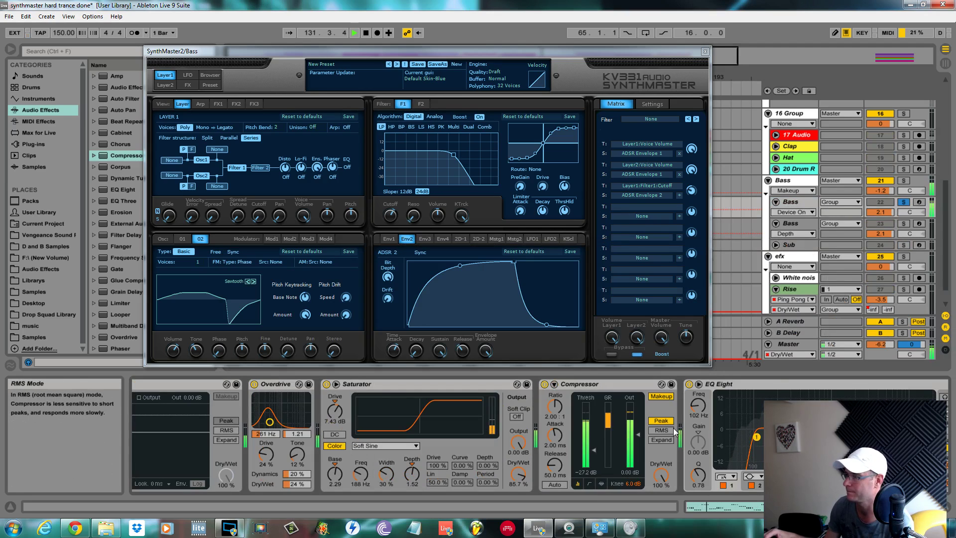
{"action": "left_click", "coordinate": [903, 202]}
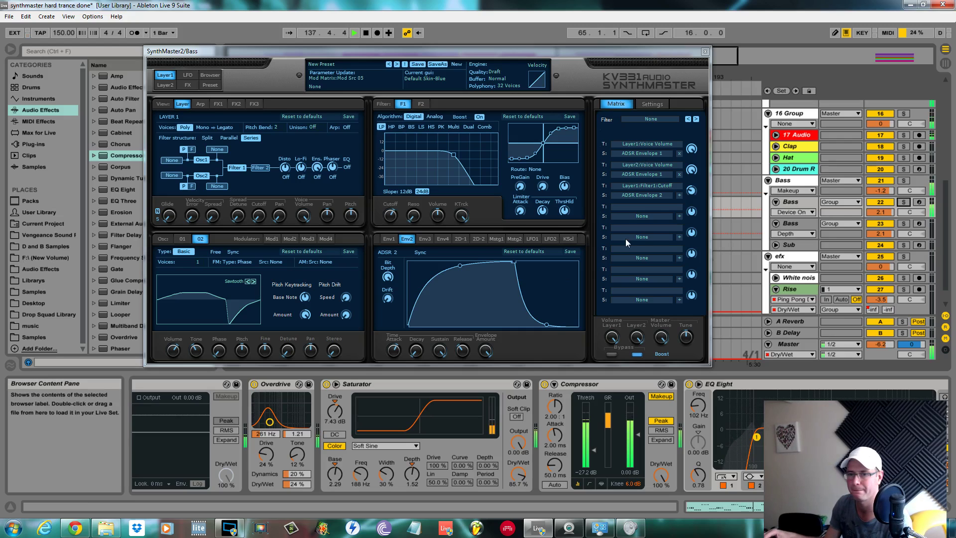
Step: Raise the bass Filter 1 cutoff and lift the filter volume slightly
{"action": "left_click", "coordinate": [393, 219]}
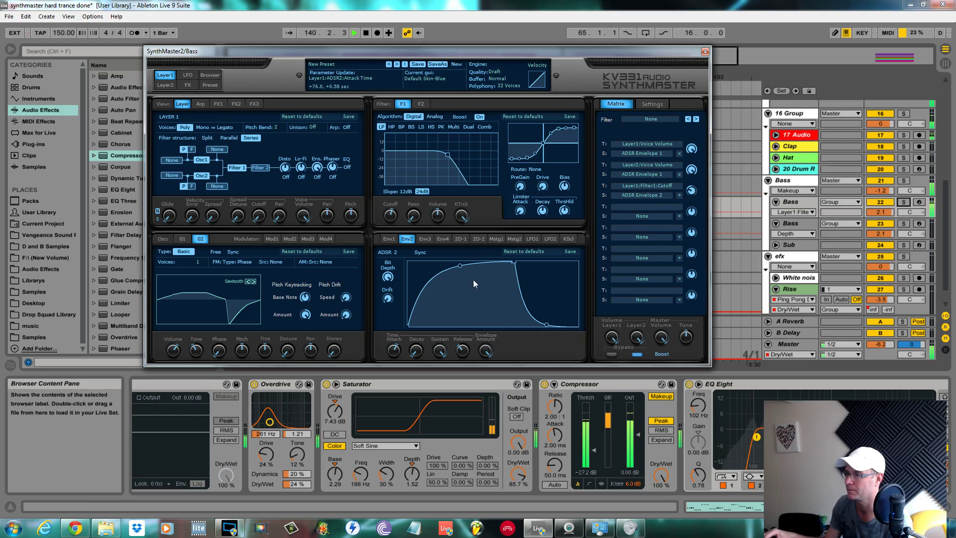
{"action": "left_click_drag", "start_coordinate": [392, 219], "coordinate": [394, 215]}
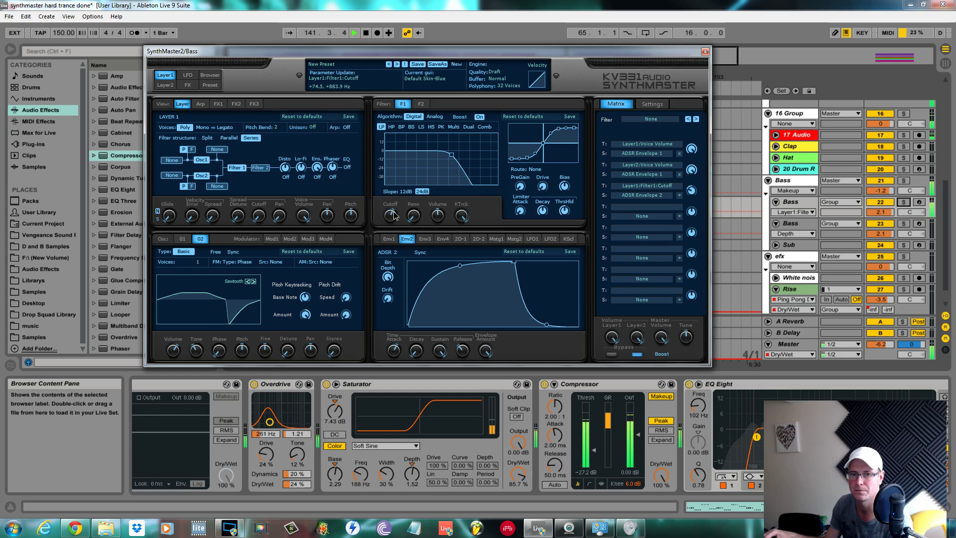
{"action": "left_click", "coordinate": [439, 219]}
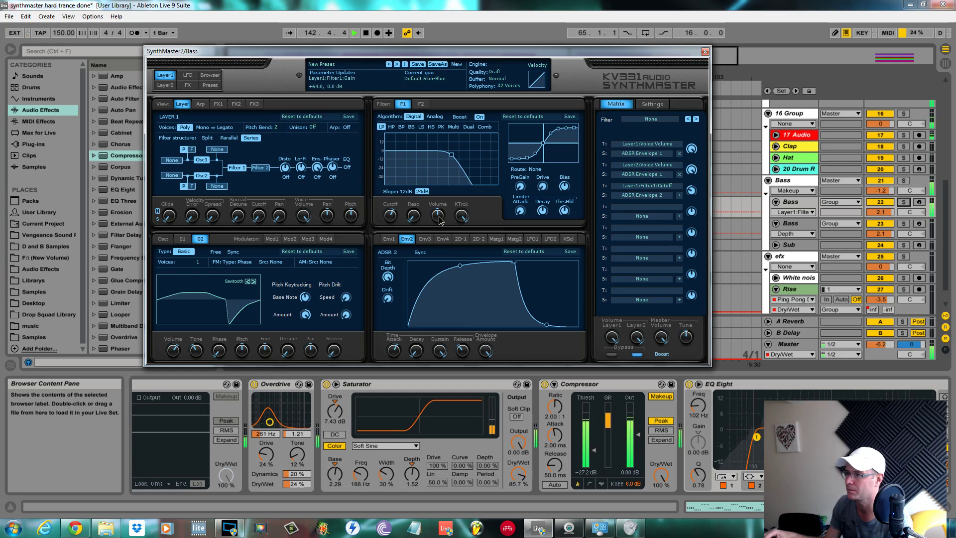
{"action": "left_click_drag", "start_coordinate": [440, 220], "coordinate": [440, 215]}
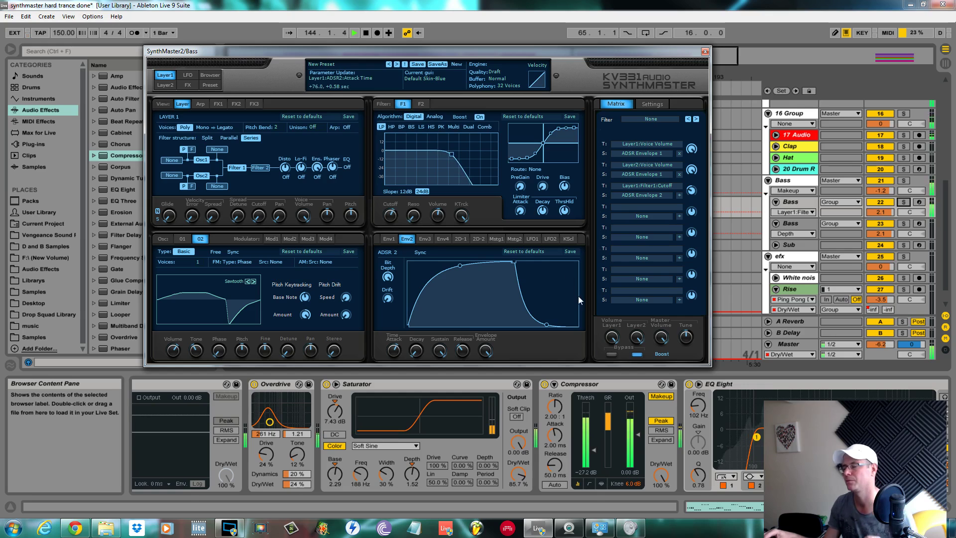
{"action": "key", "text": "space"}
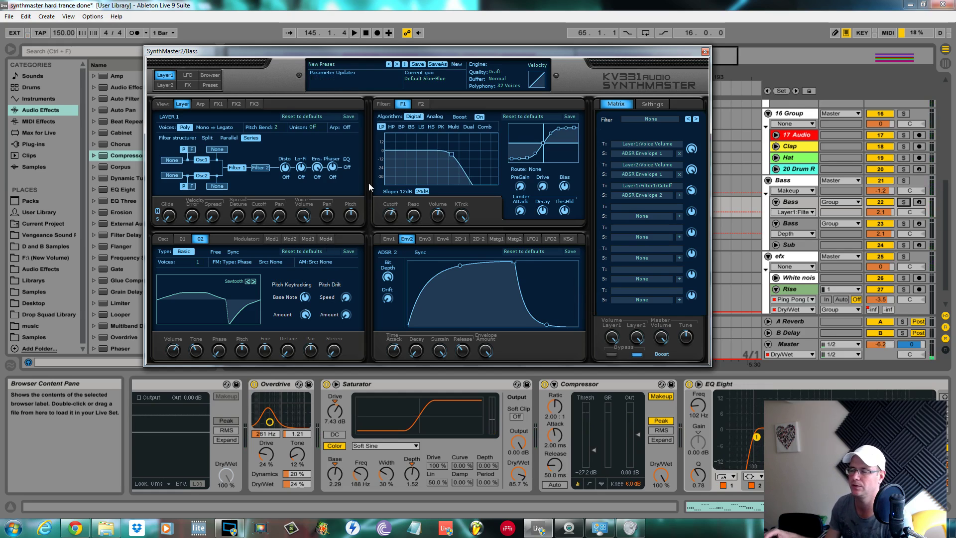
{"action": "left_click_drag", "start_coordinate": [496, 56], "coordinate": [513, 45]}
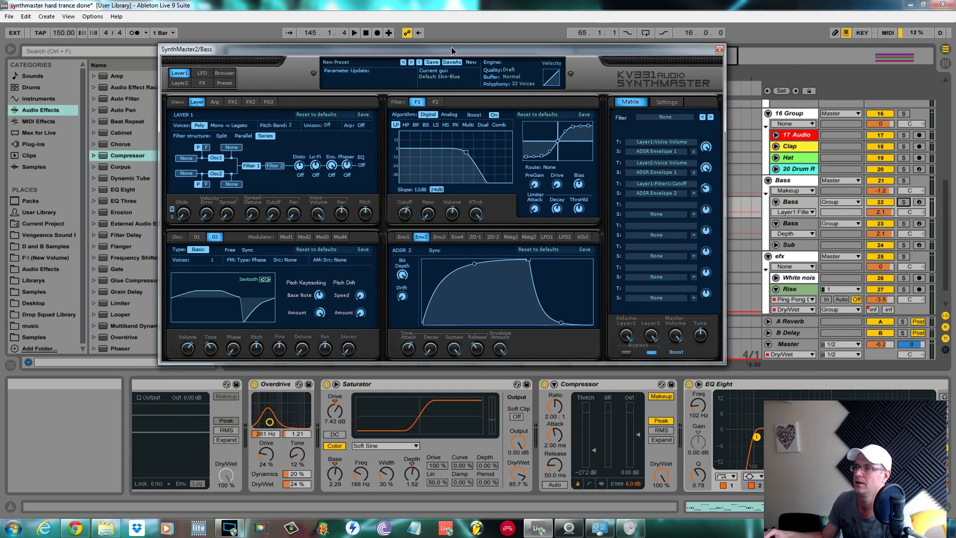
{"action": "left_click_drag", "start_coordinate": [451, 49], "coordinate": [487, 50]}
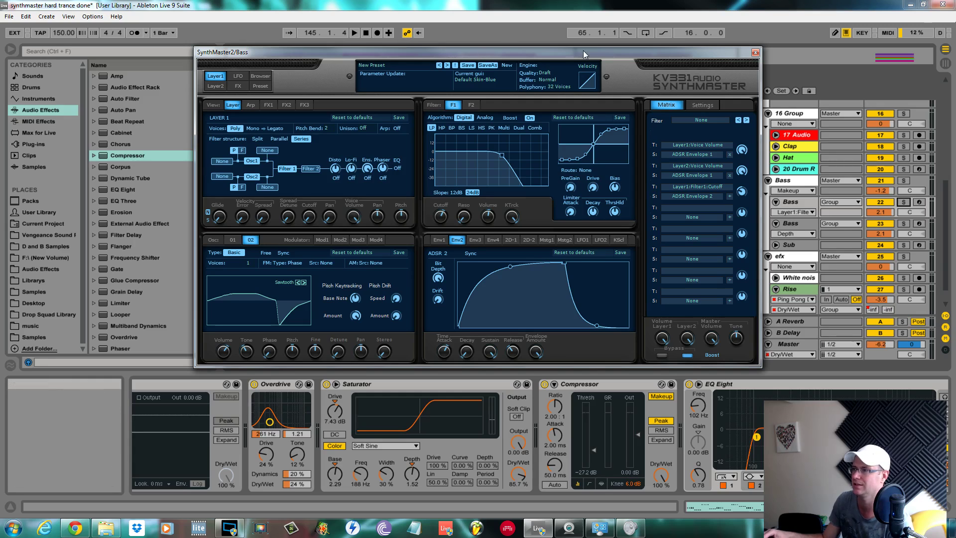